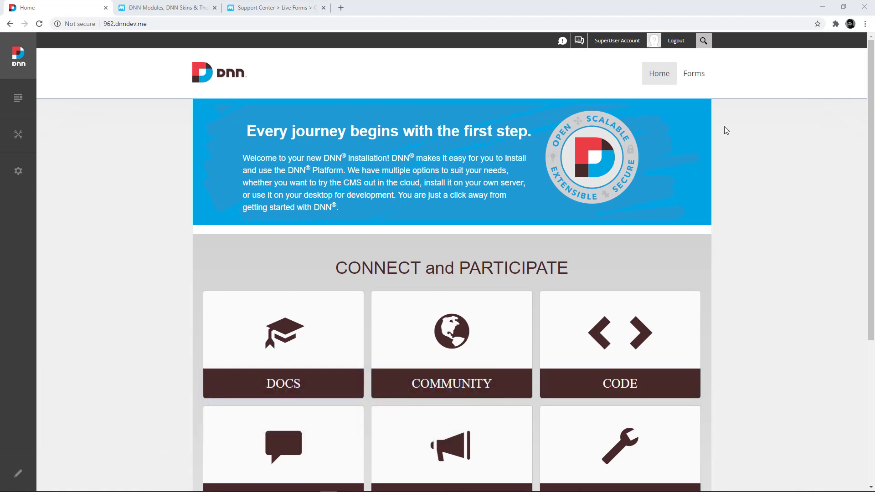
- Open the Forms page's empty Live Forms designer in edit mode, then go to the Mandeeps website tab
left_click(695, 76)
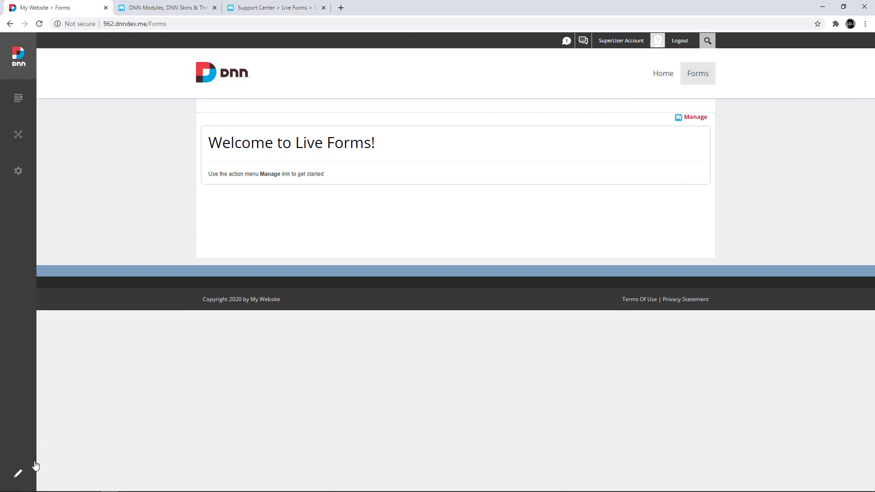
left_click(18, 474)
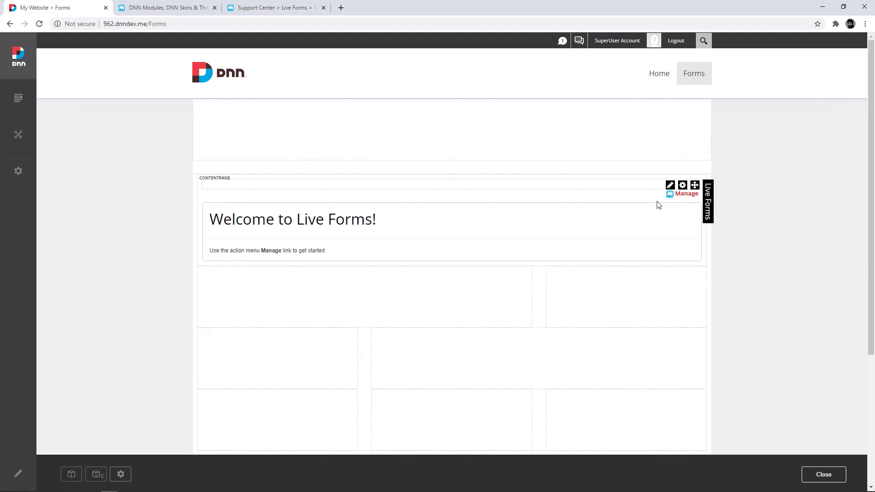
left_click(679, 198)
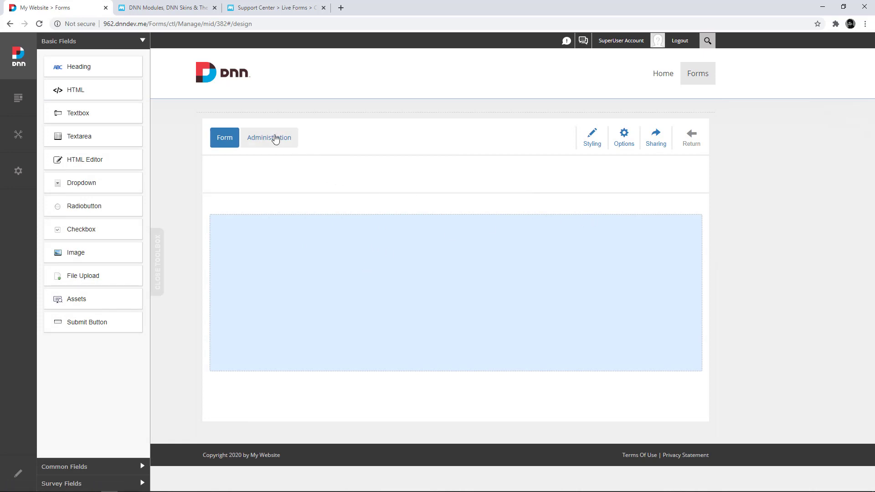
left_click(179, 6)
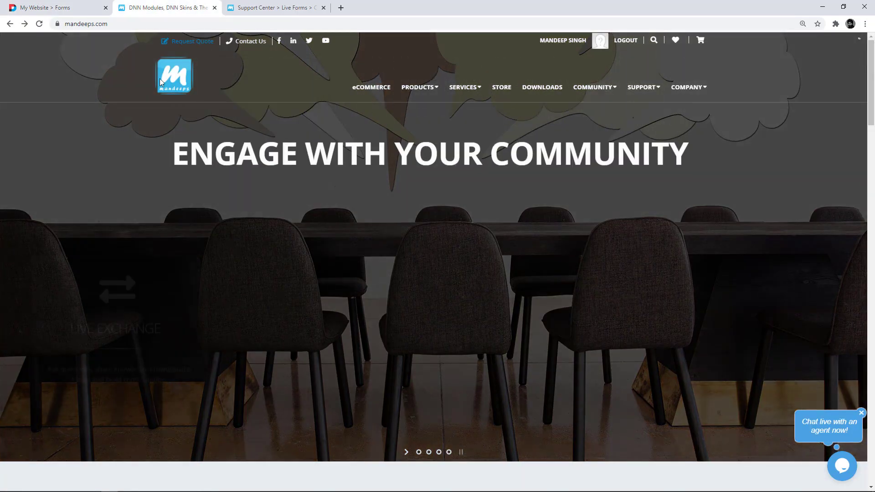
- Copy the Checkout template's sharing code from the Live Forms demo gallery on Mandeeps.com
mouse_move(417, 91)
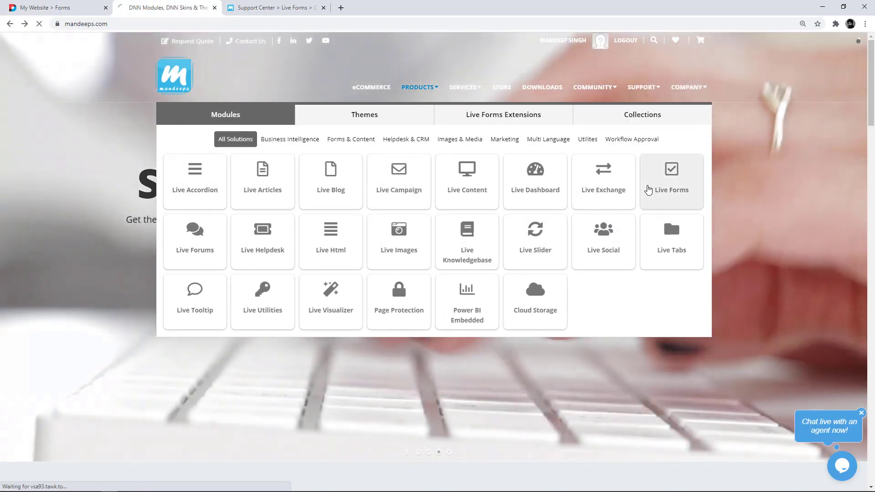
left_click(648, 190)
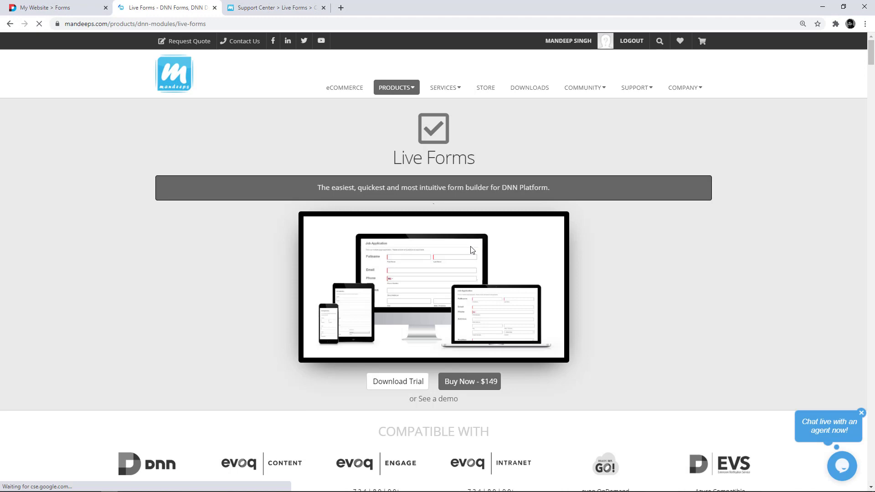
scroll(436, 269, "down", 3)
left_click(426, 264)
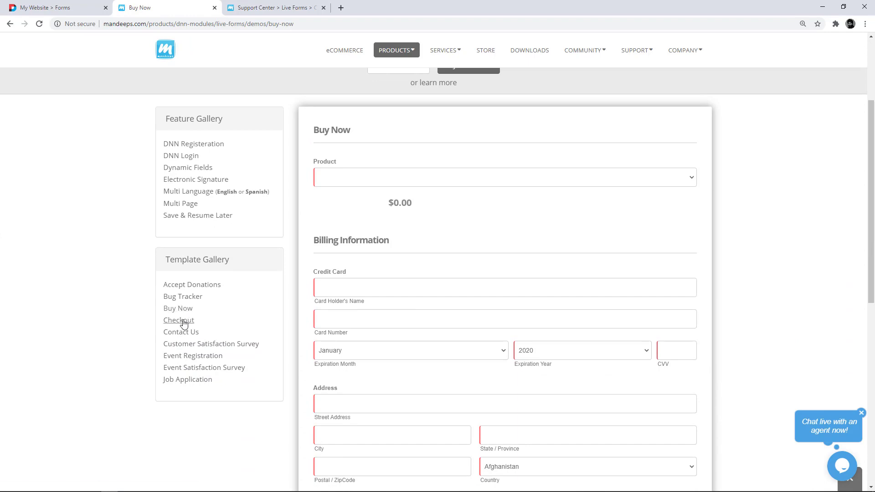
left_click(187, 321)
scroll(452, 281, "down", 3)
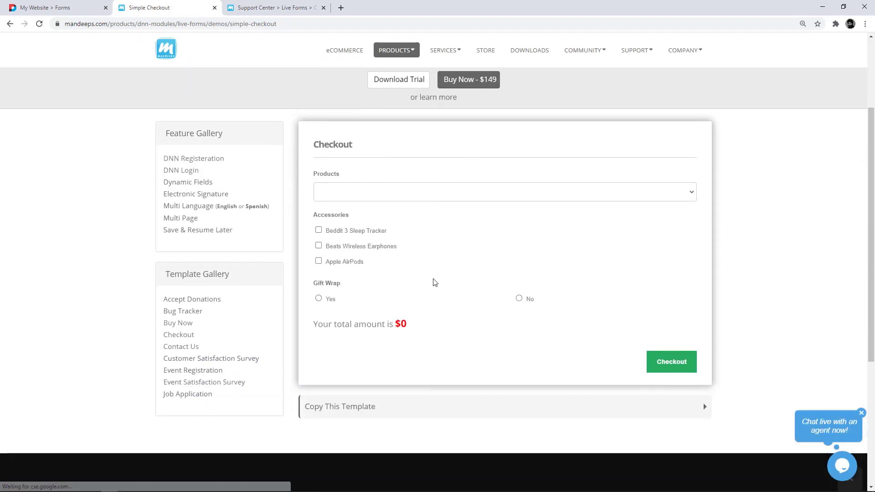
left_click(371, 399)
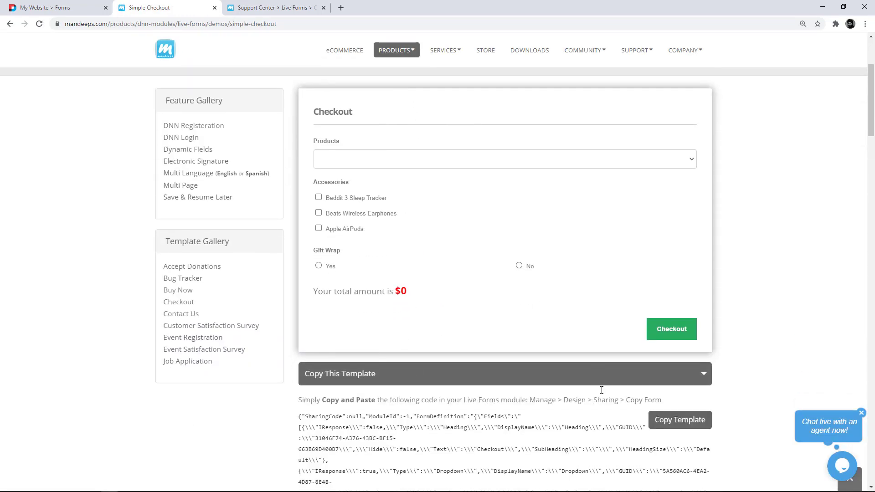
scroll(679, 410, "down", 1)
left_click(680, 392)
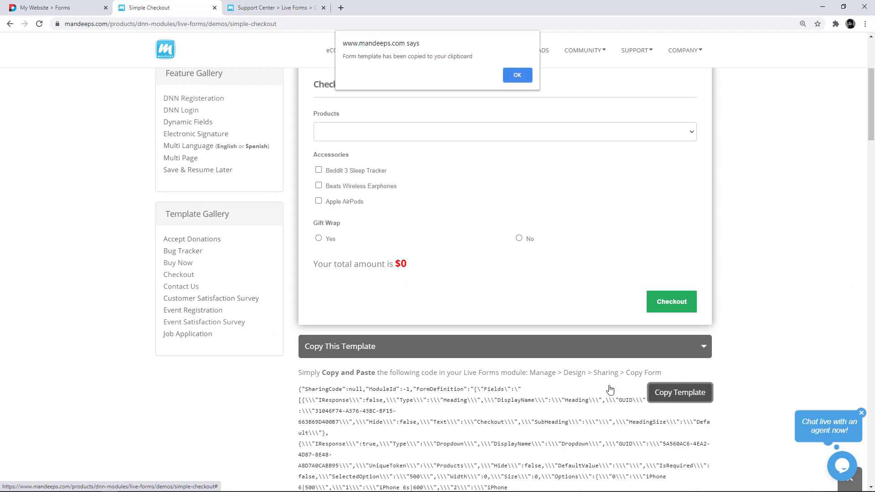
- Paste the copied Simple Checkout code into Sharing > Copy Form and confirm the import
left_click(517, 74)
left_click(84, 11)
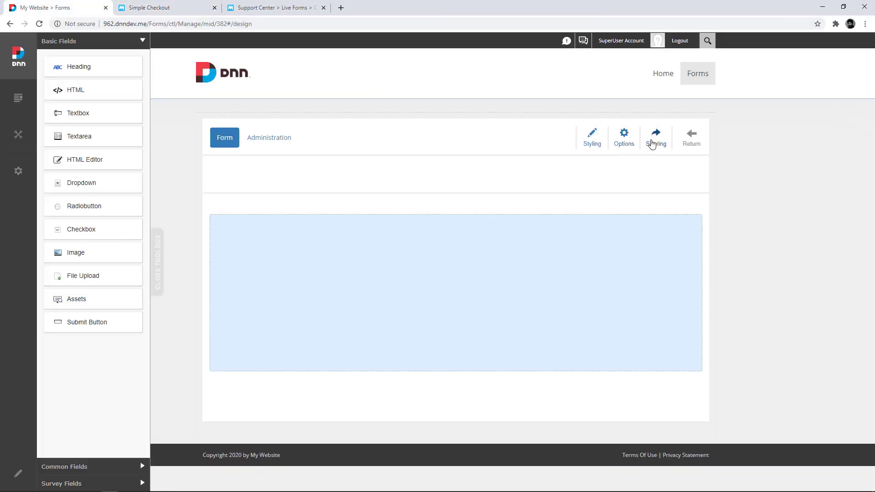
left_click(655, 141)
left_click(231, 175)
left_click_drag(296, 220, 214, 209)
key("ctrl+v")
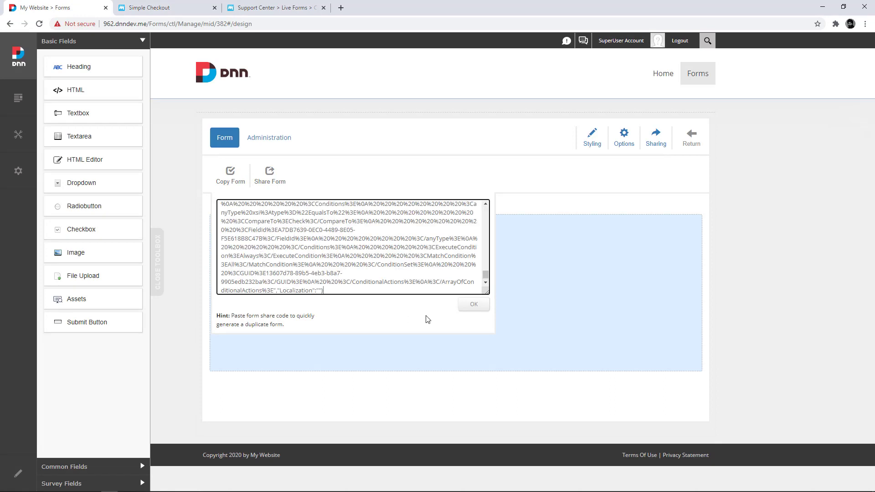
left_click(474, 304)
left_click(481, 85)
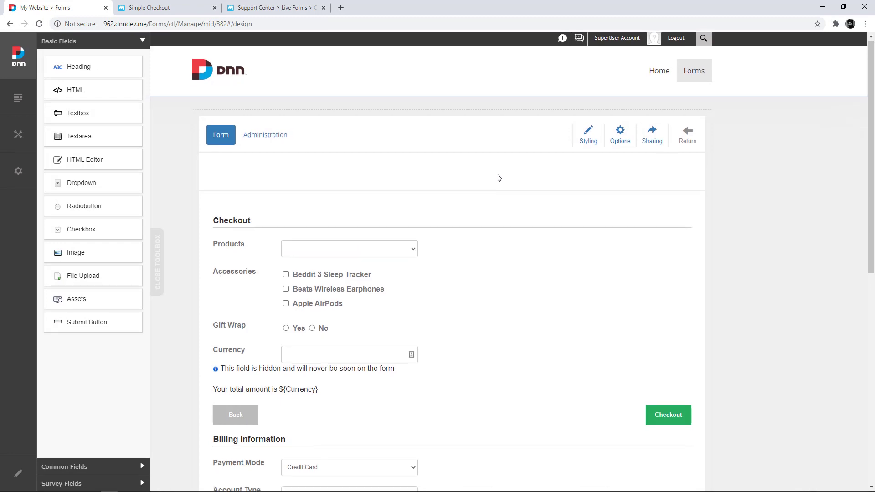
- Delete the button row and the Payment Mode, Account Type, Routing Number, Account Number, PO Number and Credit Card fields
scroll(498, 178, "down", 5)
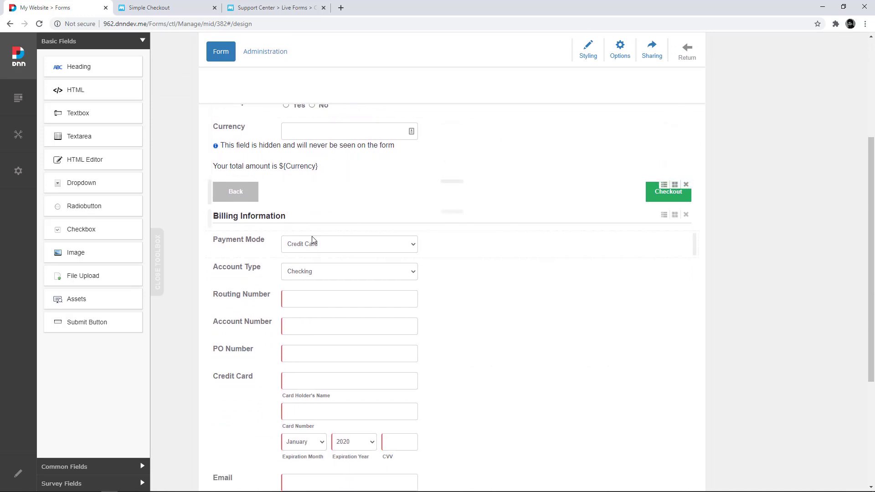
scroll(320, 251, "down", 1)
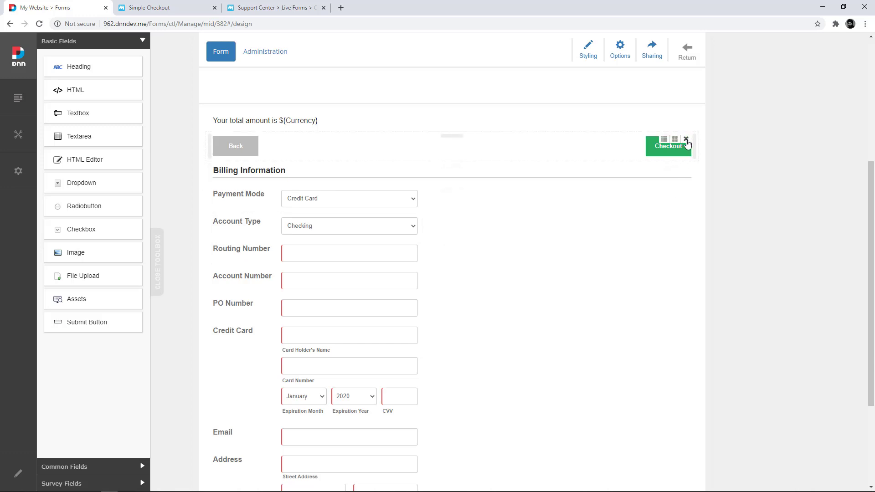
left_click(686, 139)
left_click(482, 85)
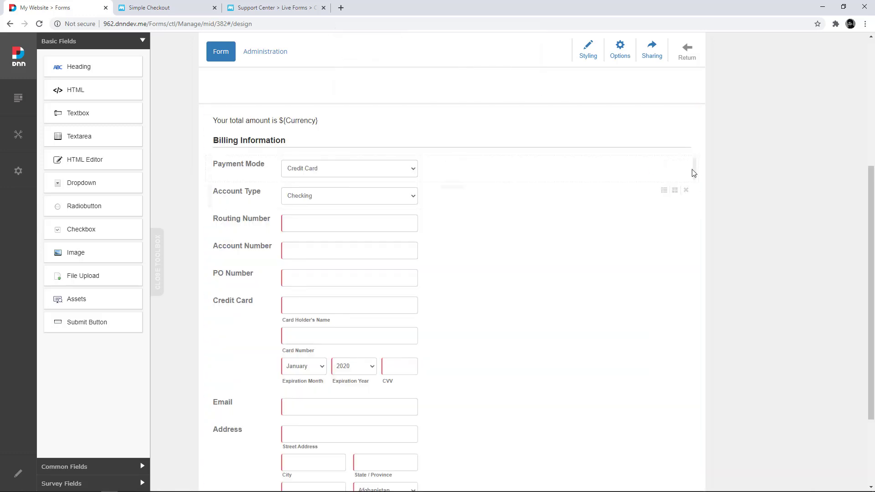
left_click(686, 163)
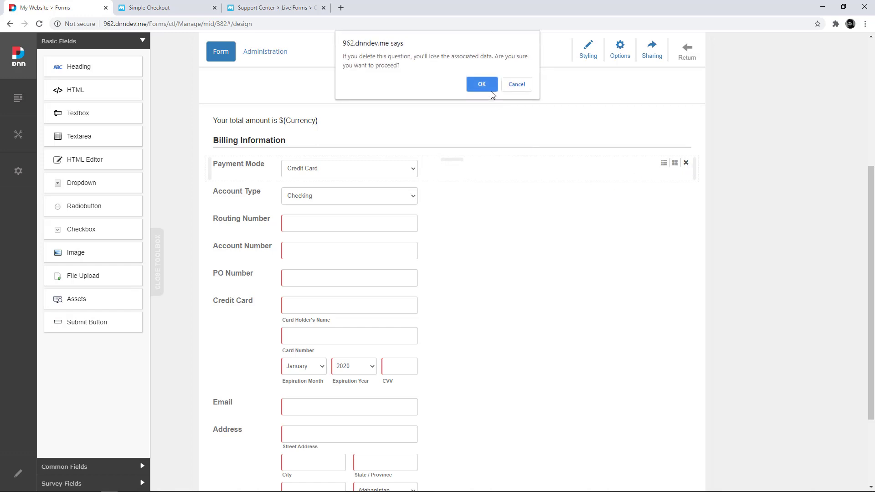
left_click(482, 85)
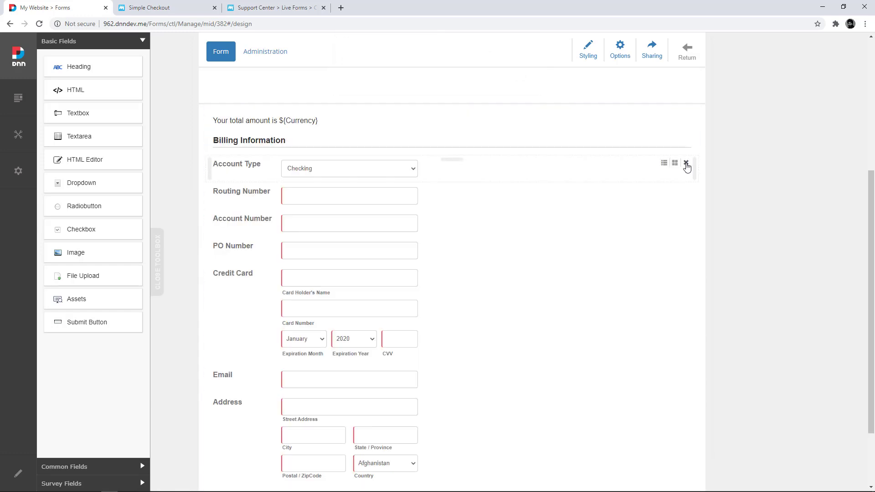
left_click(686, 163)
left_click(481, 83)
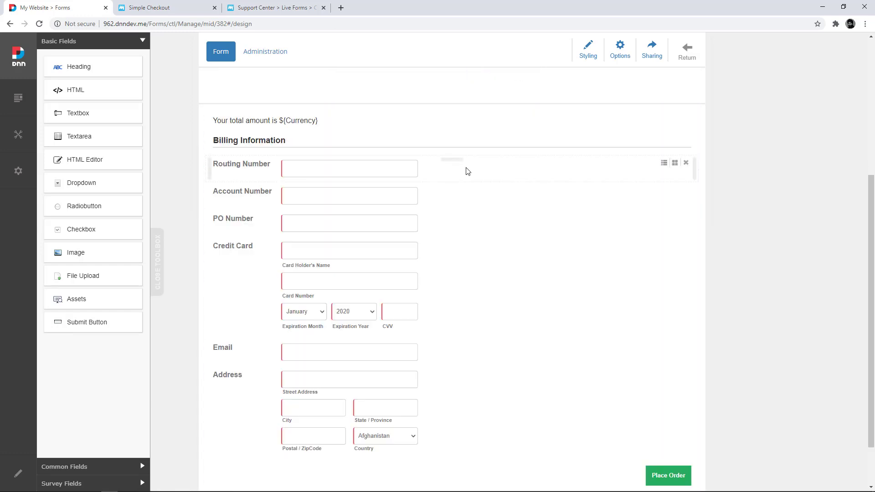
left_click(686, 163)
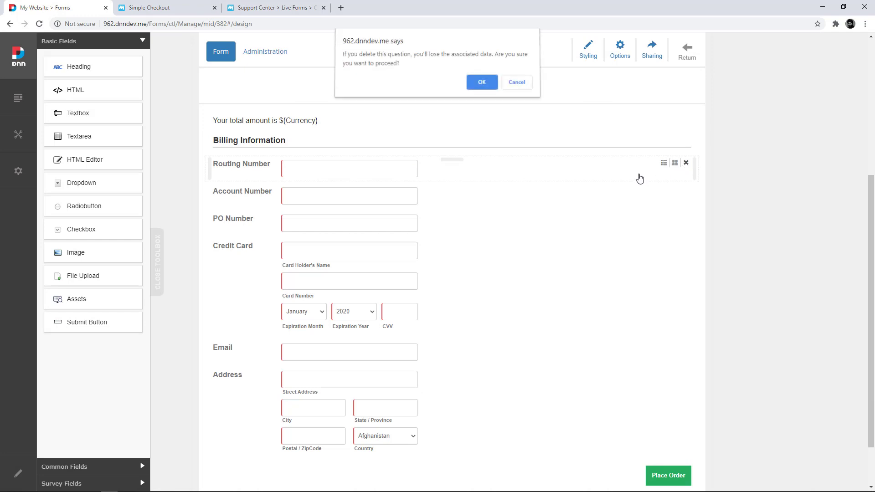
left_click(482, 85)
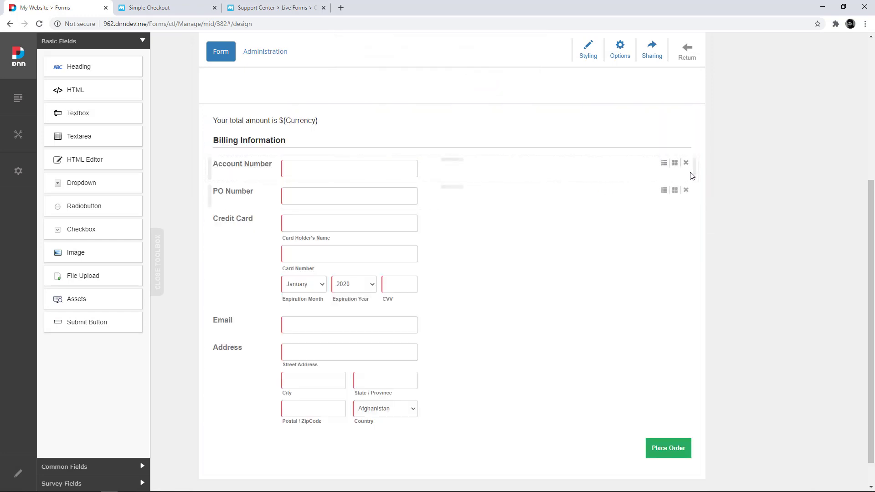
left_click(687, 164)
left_click(486, 89)
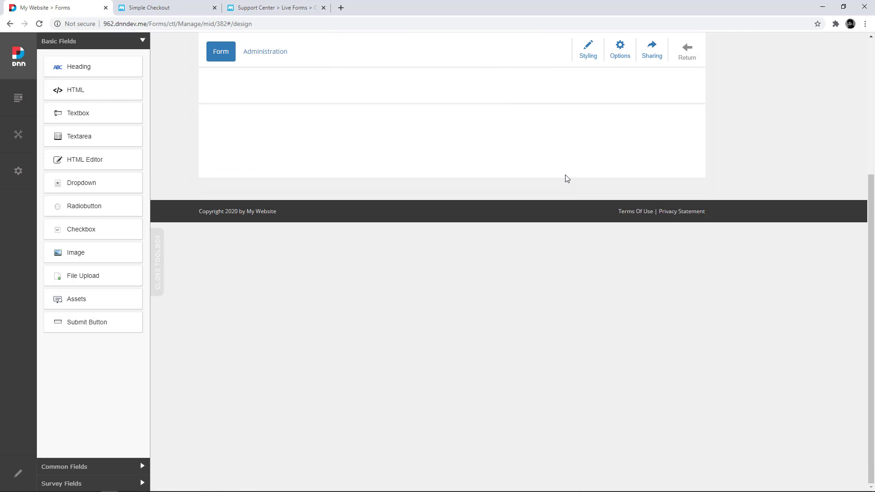
left_click(687, 165)
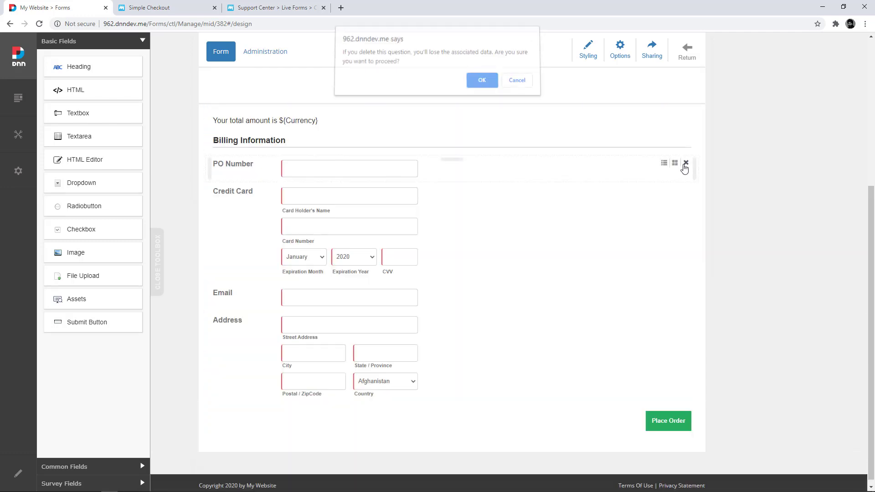
left_click(482, 85)
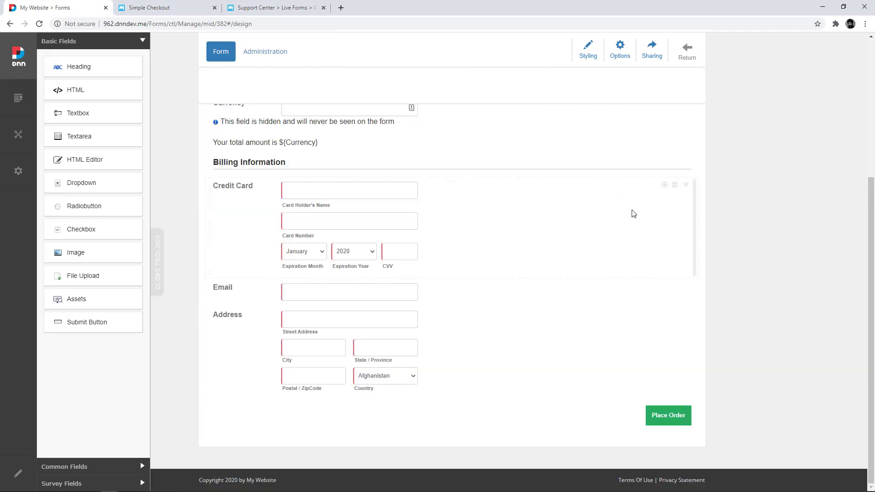
left_click(687, 187)
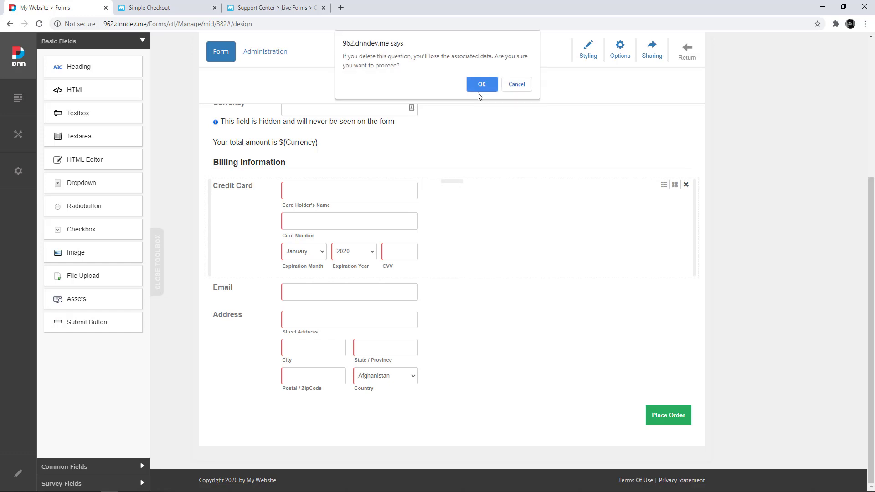
left_click(482, 85)
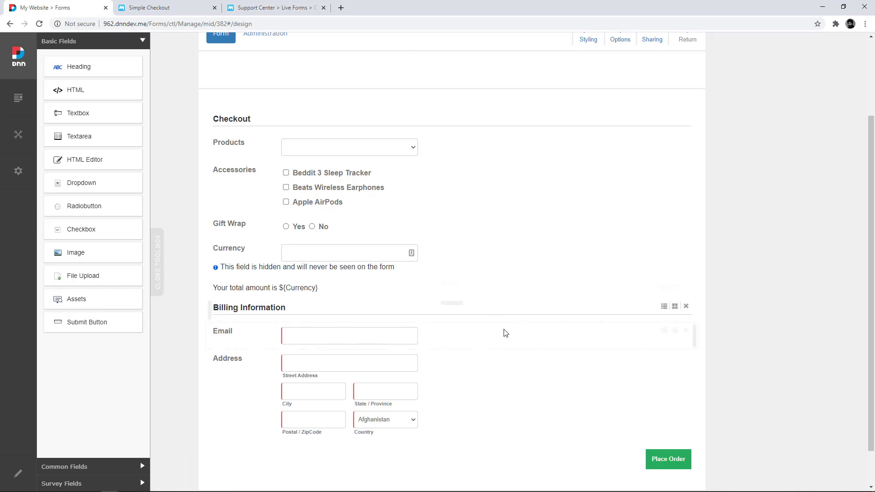
- Delete the Billing Information heading and the Email and Address fields
left_click(686, 306)
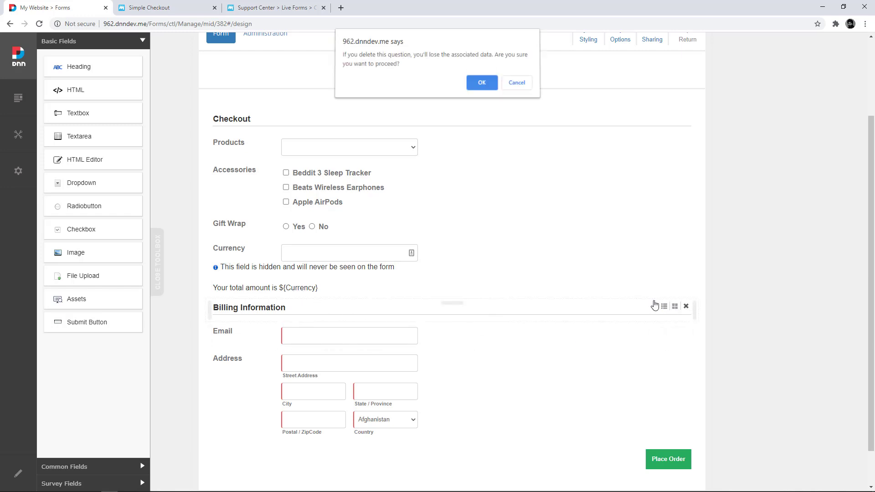
left_click(480, 83)
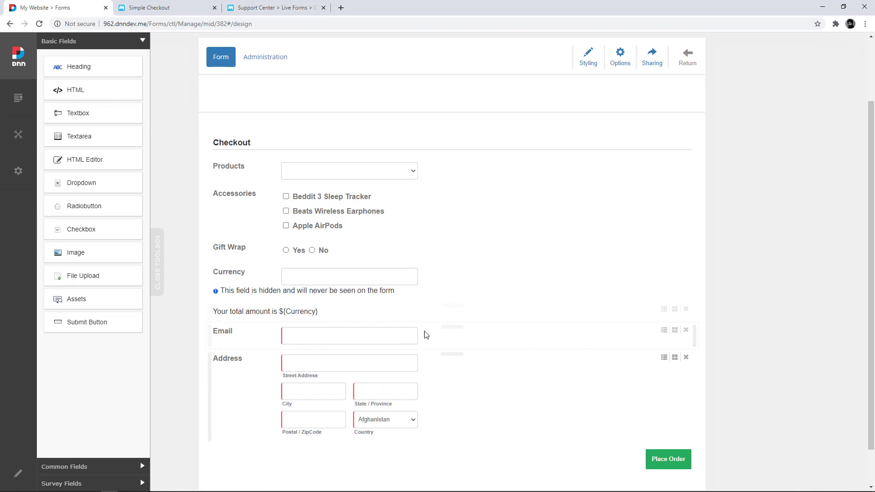
left_click(686, 329)
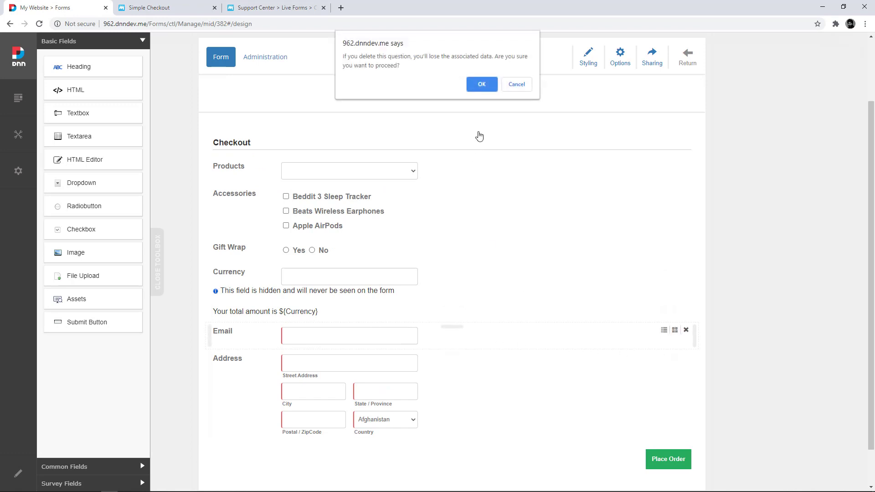
left_click(481, 90)
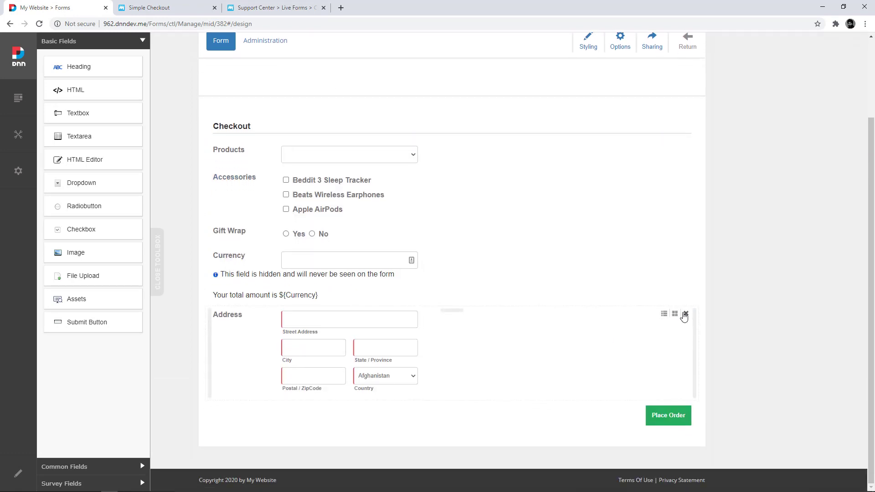
left_click(686, 315)
left_click(482, 85)
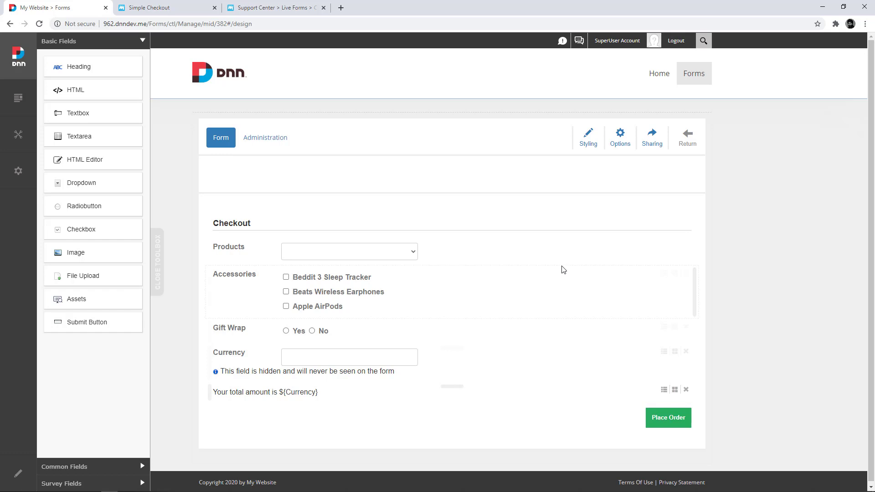
- On the live Forms page, choose iPhone 6 and tick Beddit 3 Sleep Tracker for a $550 total
left_click(688, 139)
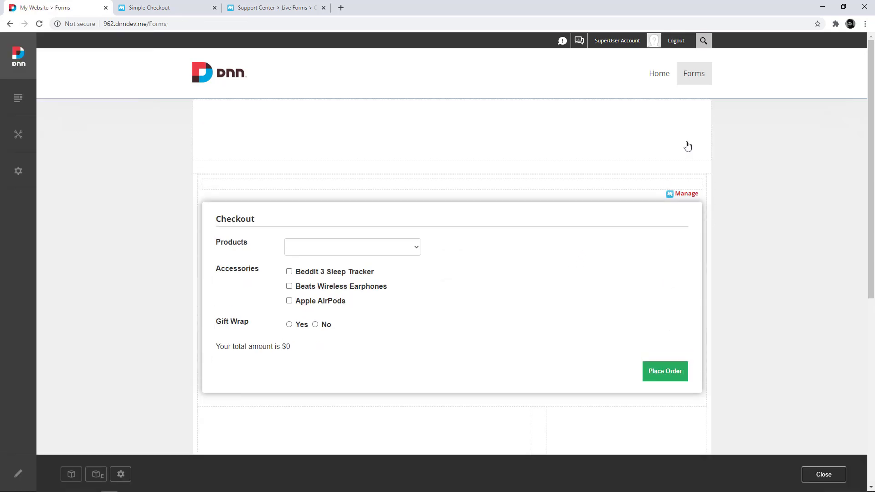
left_click(402, 246)
left_click(379, 268)
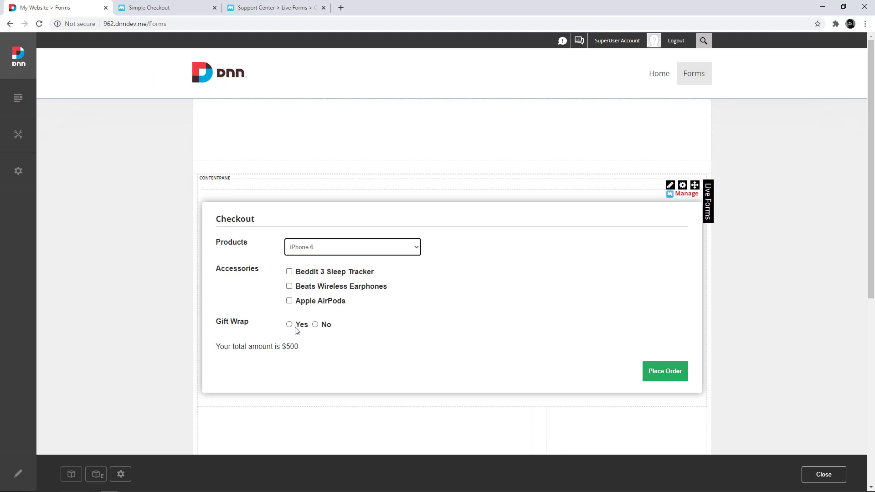
left_click(289, 272)
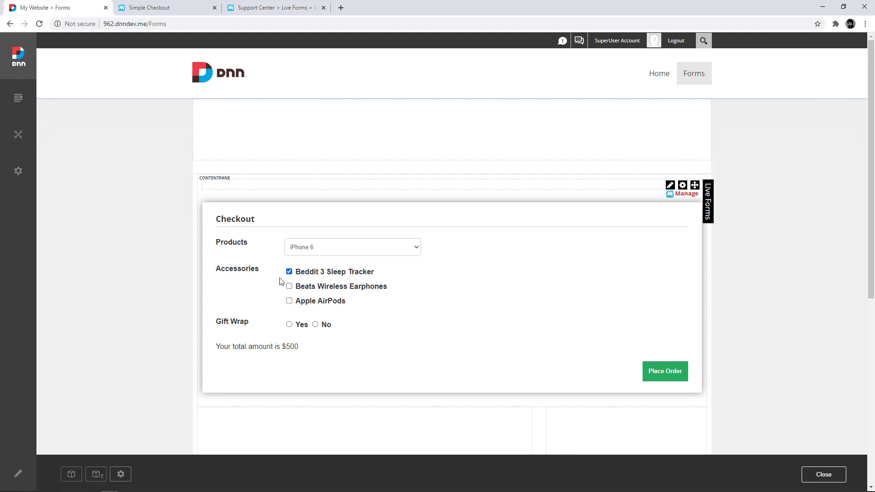
double_click(293, 347)
left_click(515, 264)
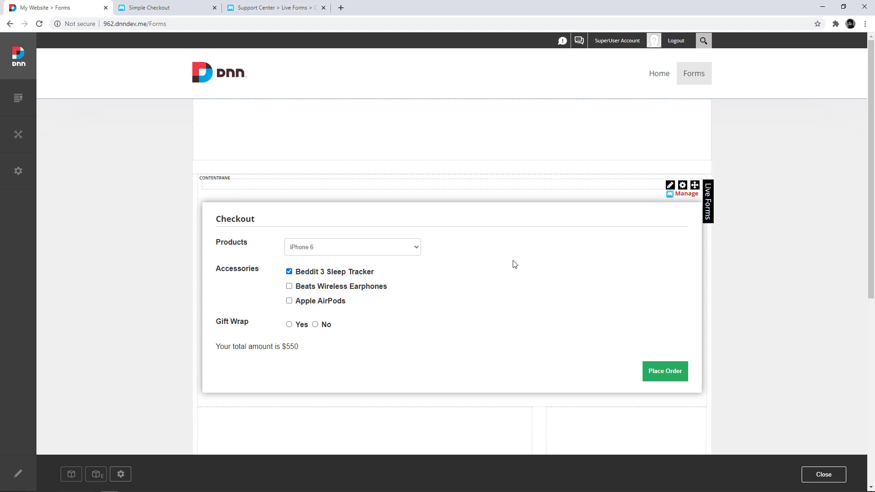
- Add an Authorize.Net Accept Hosted action under Options > Actions > On Form Submission, naming it 'Auth Payment'
left_click(654, 197)
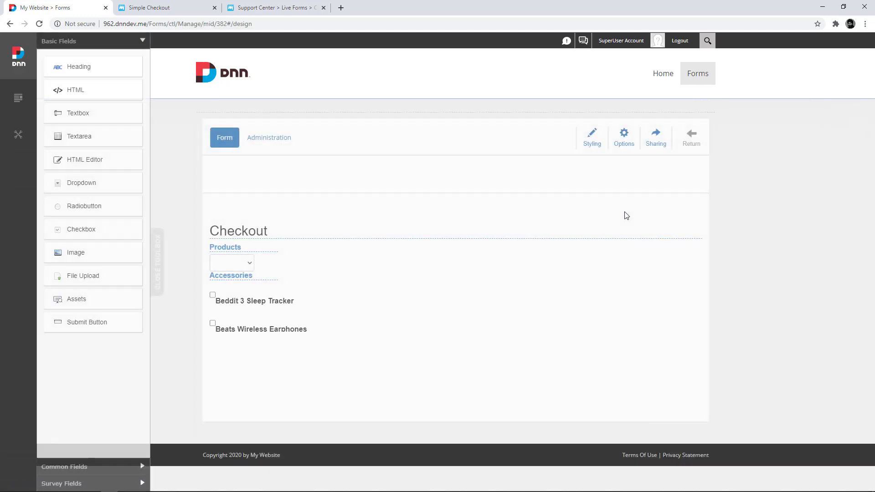
left_click(620, 145)
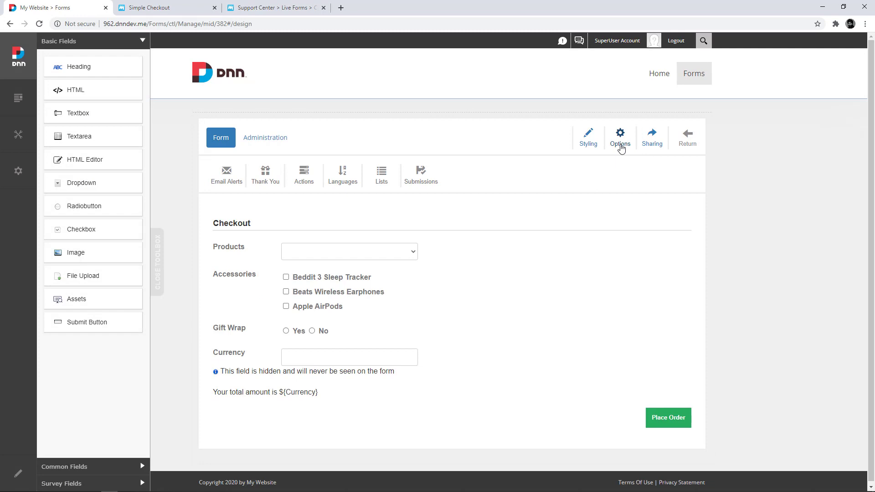
left_click(309, 183)
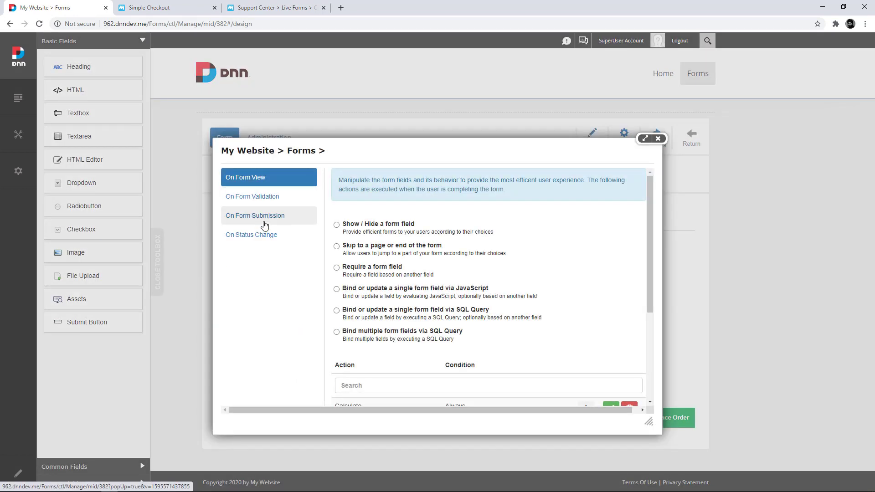
left_click(264, 226)
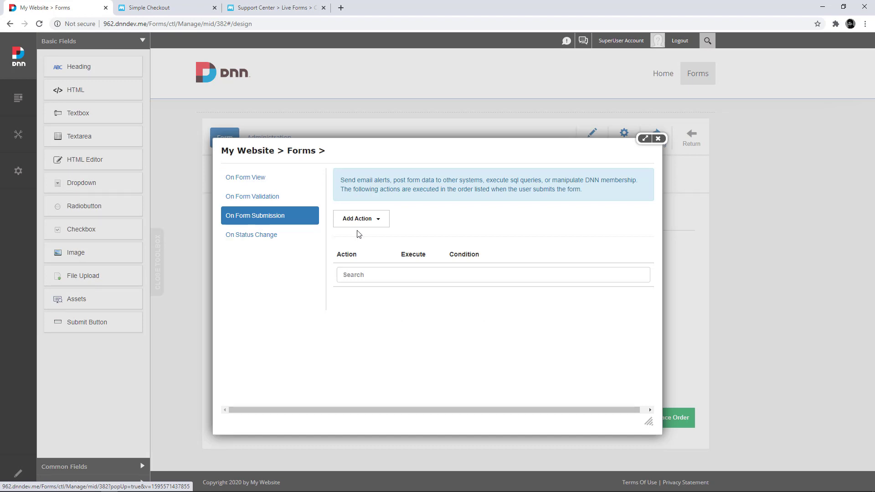
left_click(368, 224)
mouse_move(376, 330)
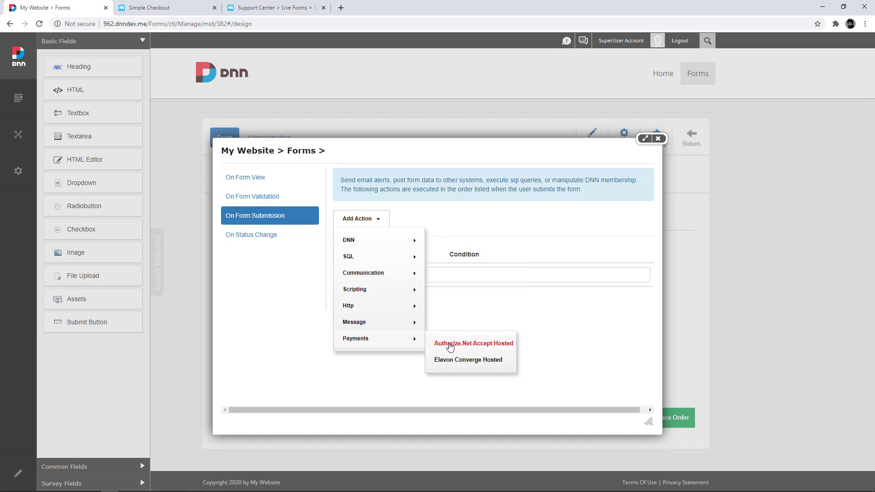
left_click(450, 345)
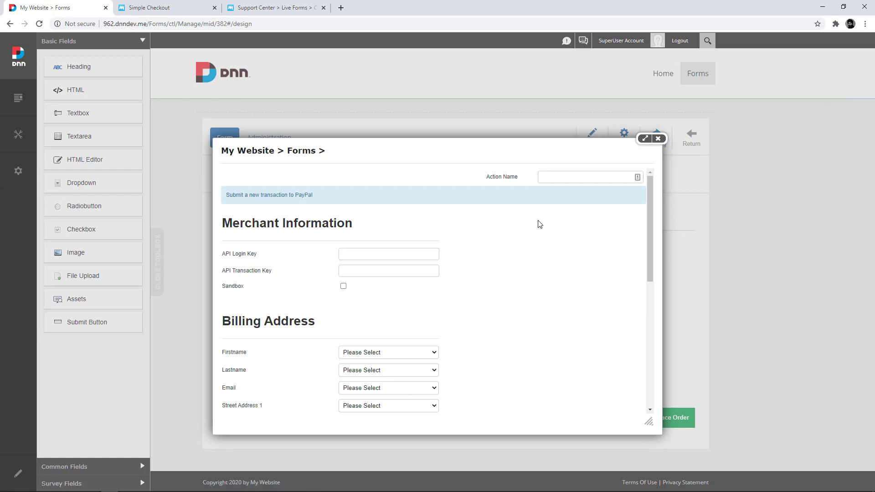
left_click(555, 182)
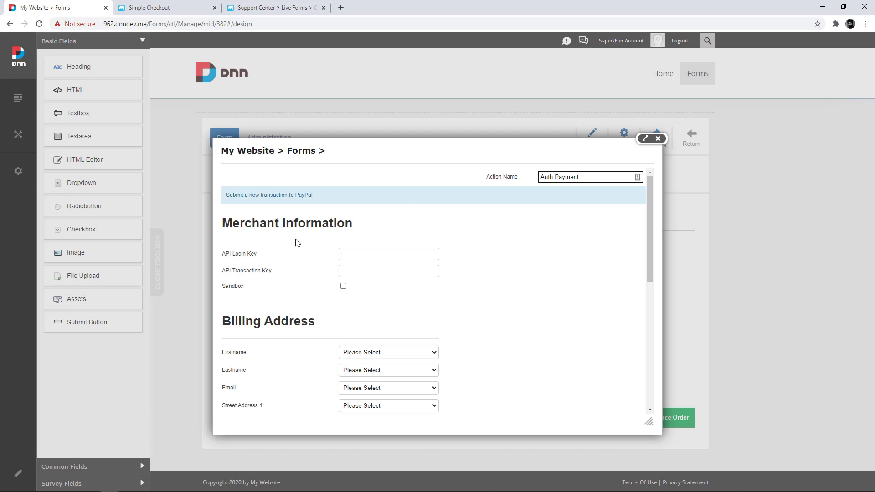
- Browse the Support Center's Live Forms eCommerce & Payments list to the Authorize.NET Accept Hosted article
left_click(272, 8)
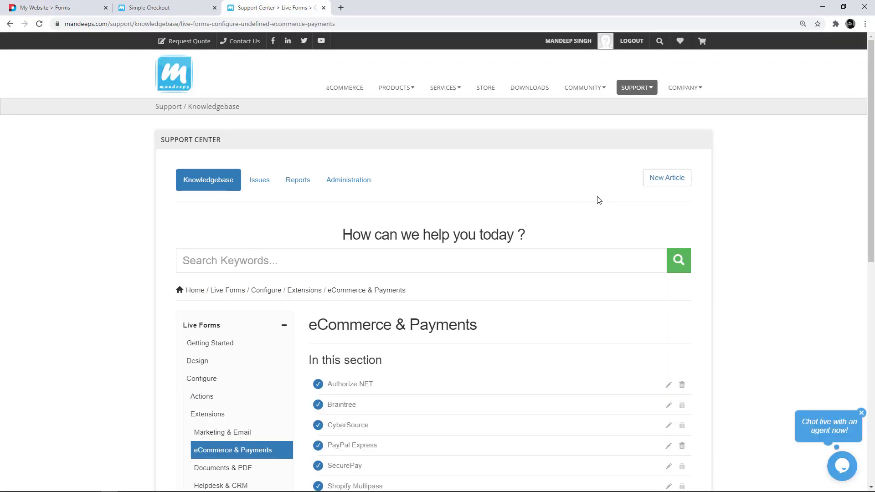
mouse_move(638, 93)
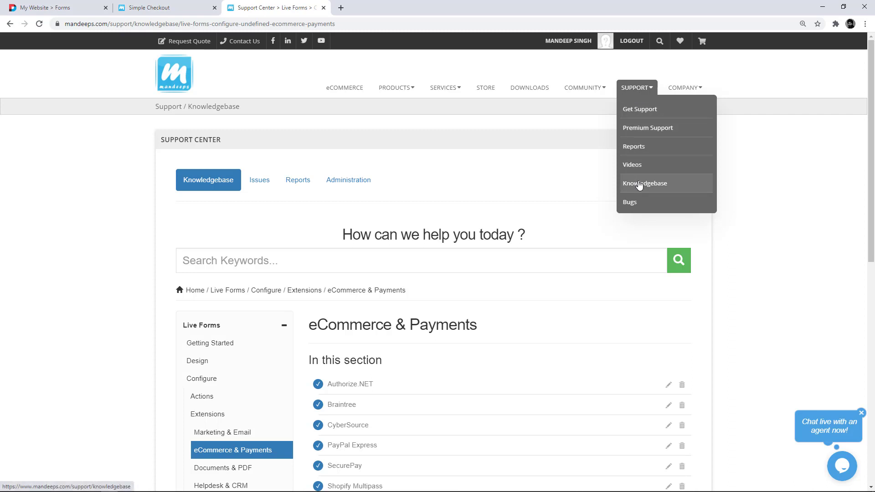
scroll(563, 211, "down", 2)
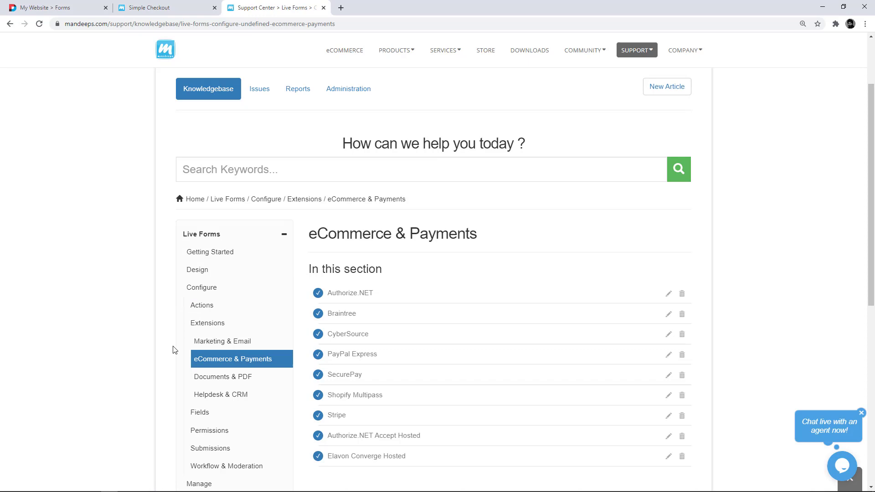
scroll(255, 362, "down", 1)
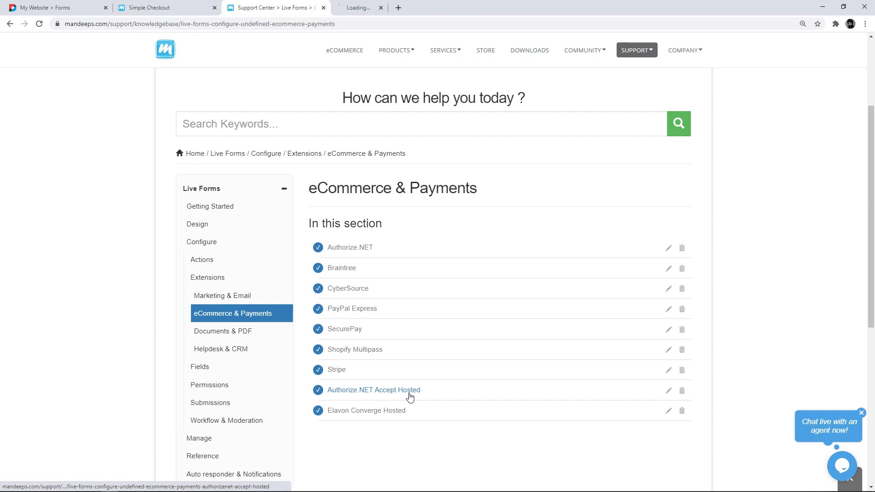
- Read the Authorize.NET Accept Hosted article's setup steps, including the Forms > Manage > Options path
left_click(400, 12)
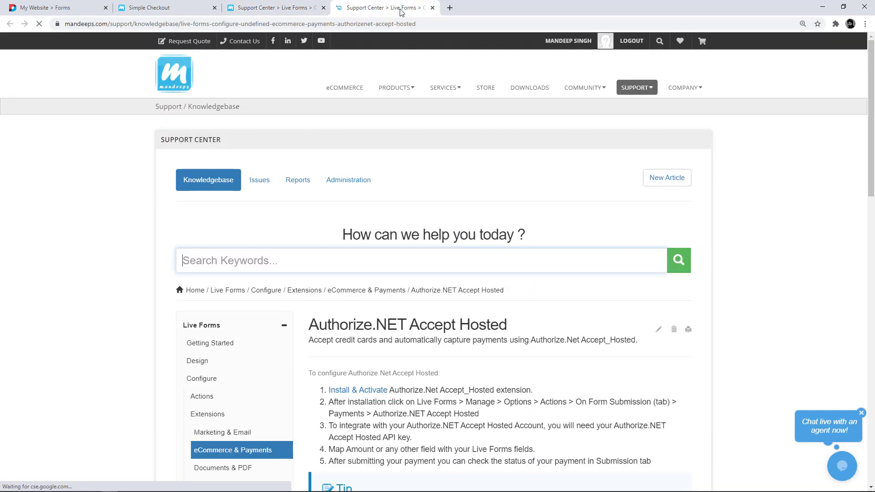
scroll(436, 309, "down", 2)
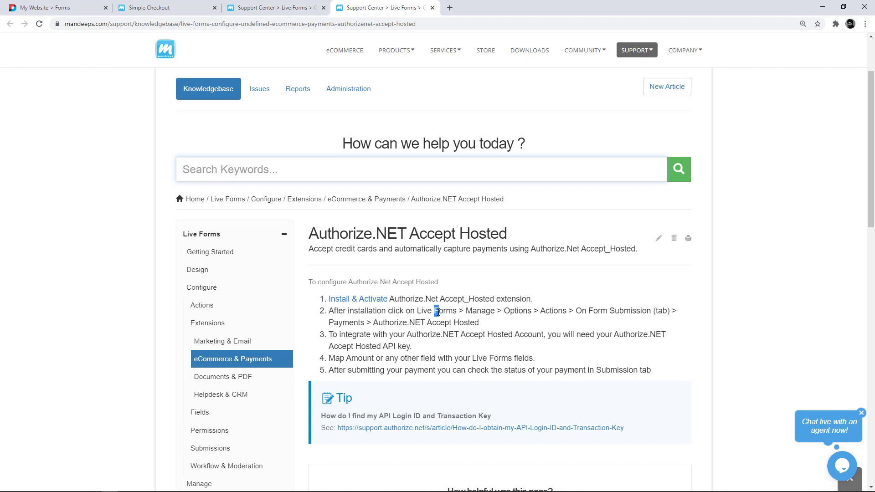
left_click_drag(436, 311, 407, 323)
left_click(486, 328)
scroll(487, 302, "down", 1)
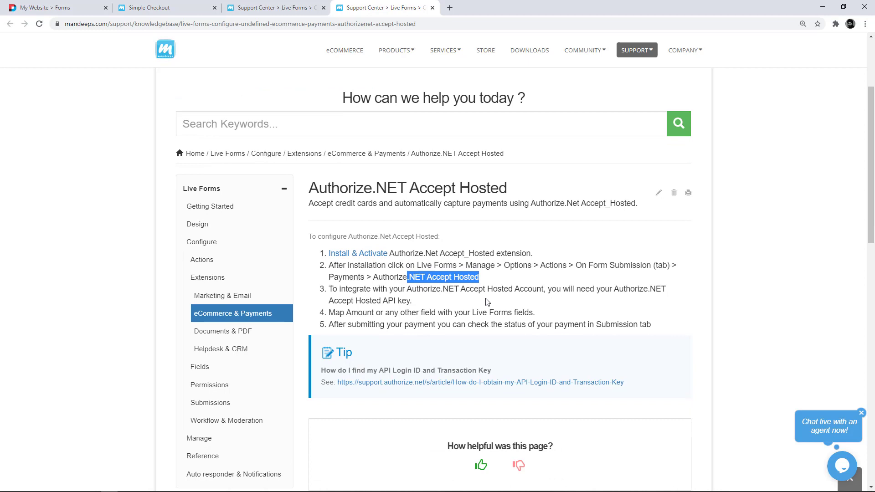
left_click(414, 351)
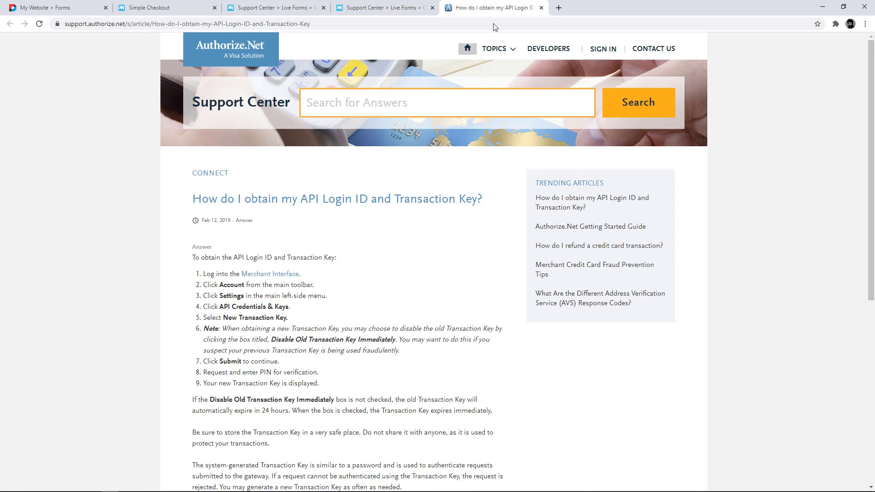
- Paste the API Login Key and API Transaction Key into the Auth Payment action and enable Sandbox mode
left_click(78, 8)
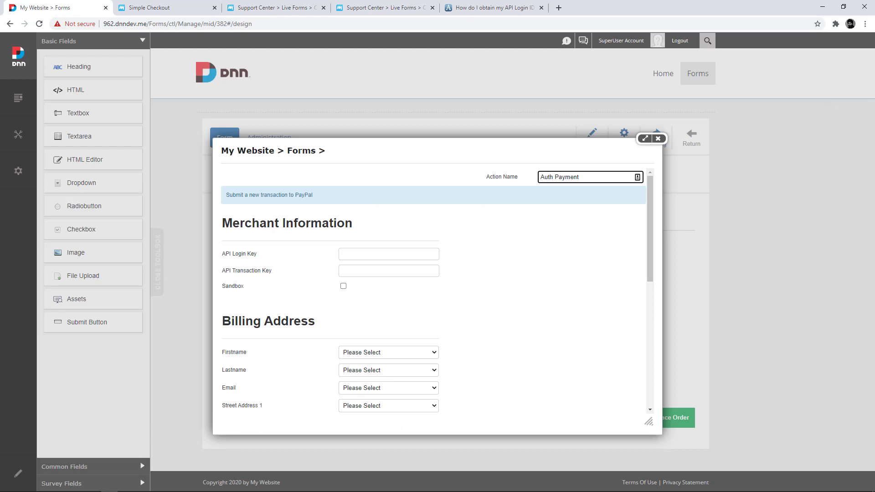
key("alt+Tab")
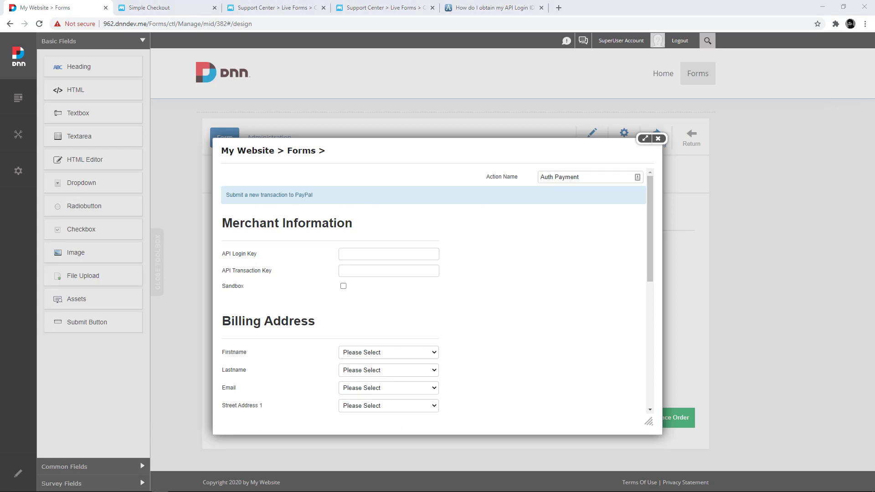
left_click(377, 255)
key("ctrl+v")
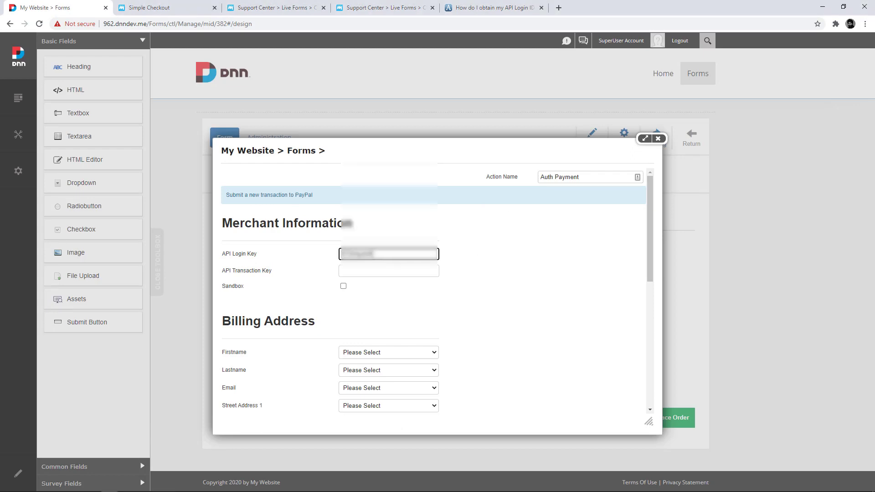
key("alt+Tab")
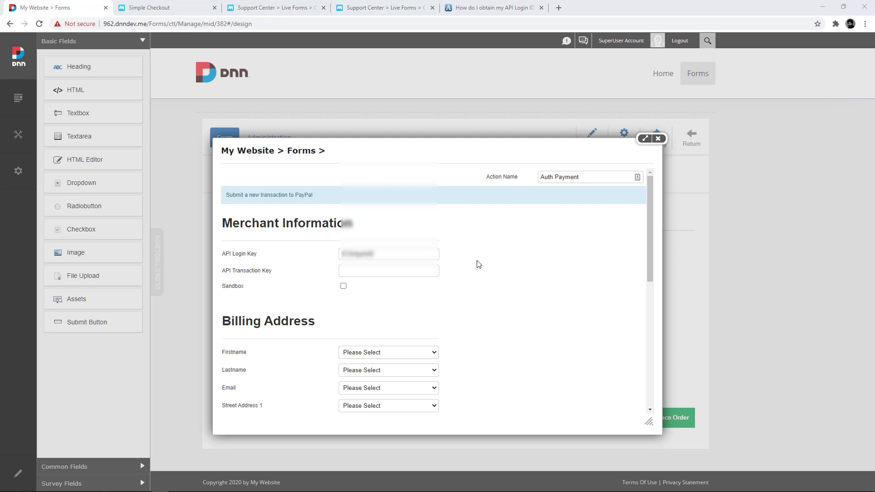
left_click(397, 273)
key("ctrl+v")
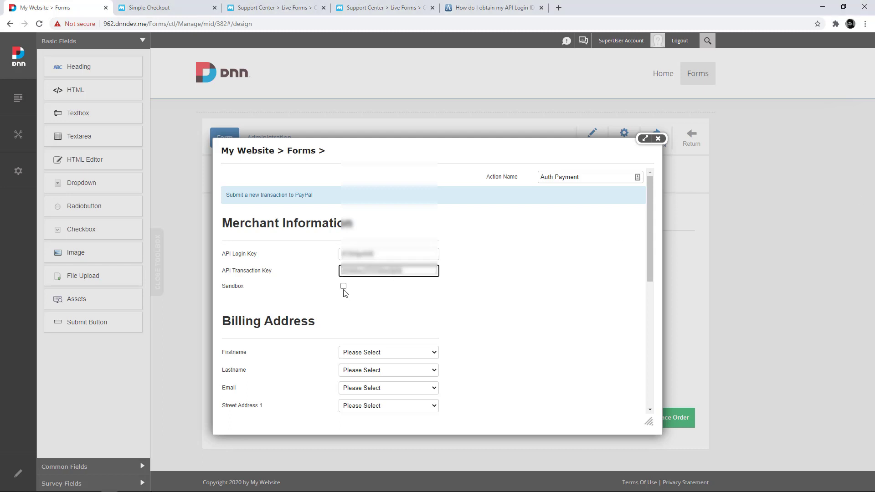
left_click(343, 286)
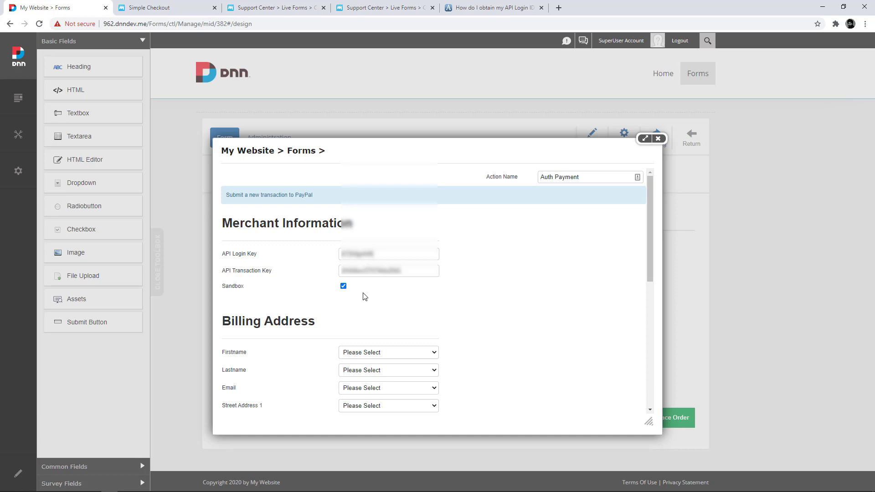
- Map the action's Purchase Total to the Currency field
scroll(365, 296, "down", 4)
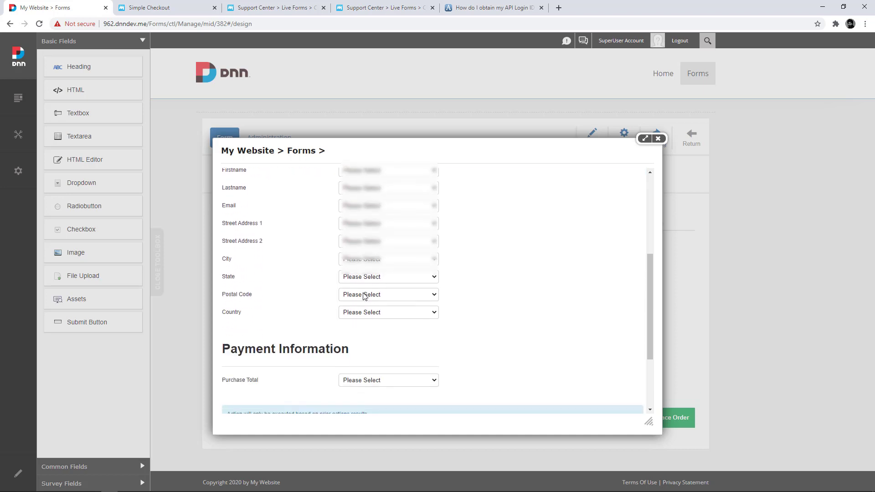
scroll(363, 295, "down", 2)
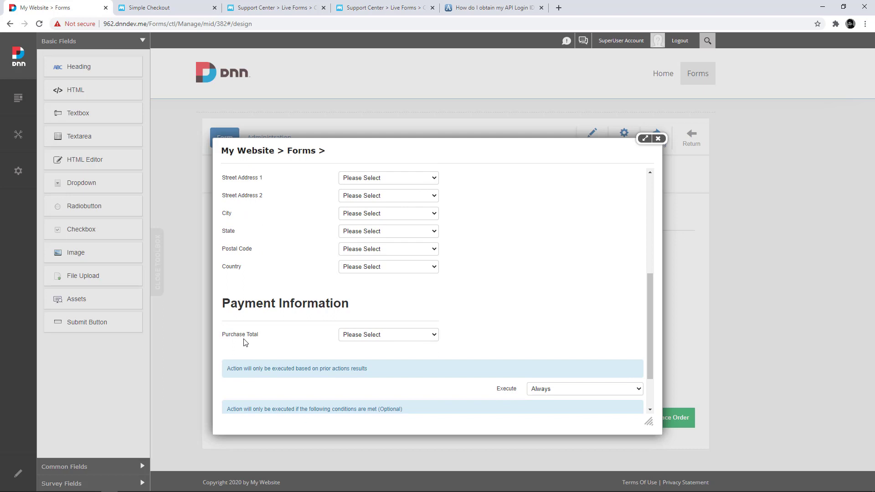
left_click(358, 337)
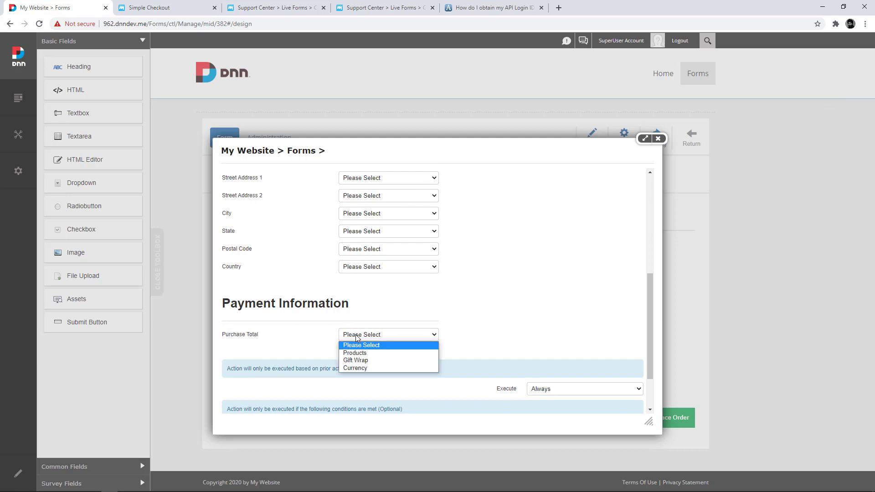
left_click(357, 368)
scroll(268, 231, "up", 2)
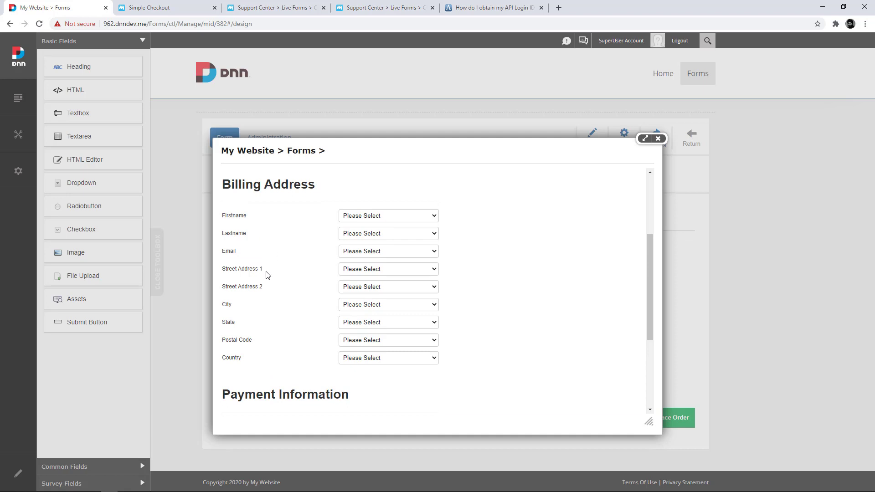
scroll(516, 358, "down", 2)
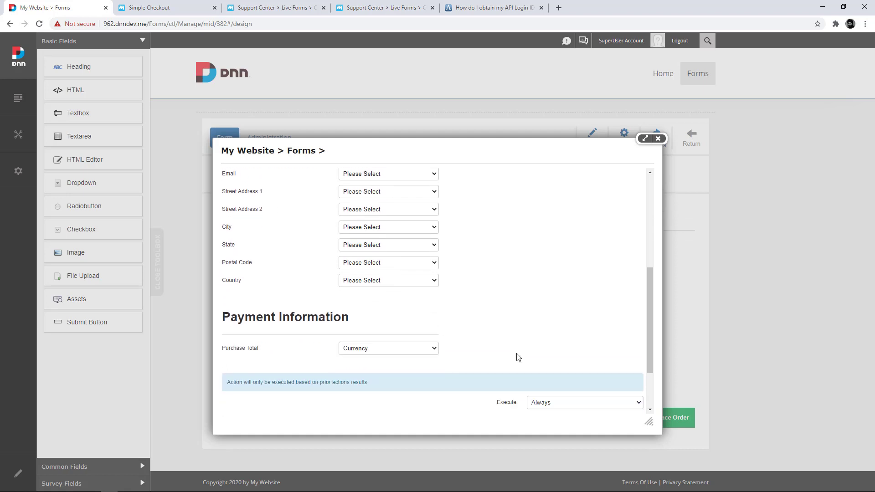
scroll(518, 358, "down", 1)
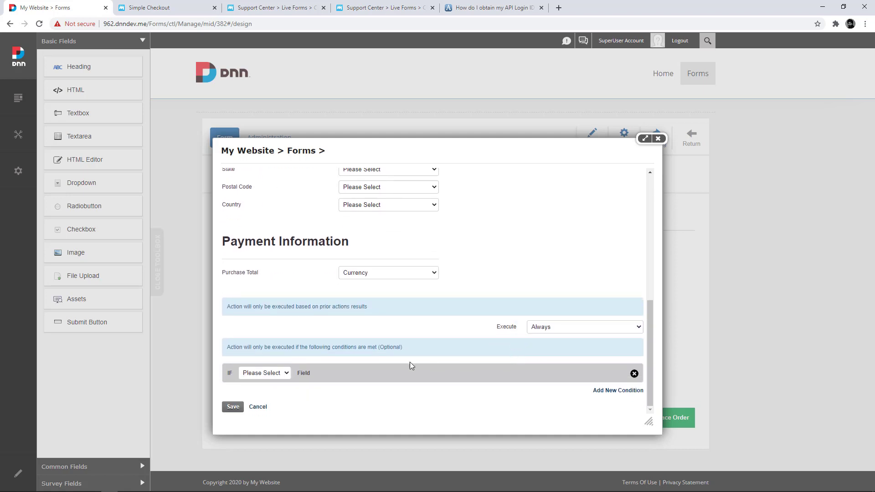
- Save the Auth Payment action and confirm it appears under On Form Submission, executing Always
left_click(234, 410)
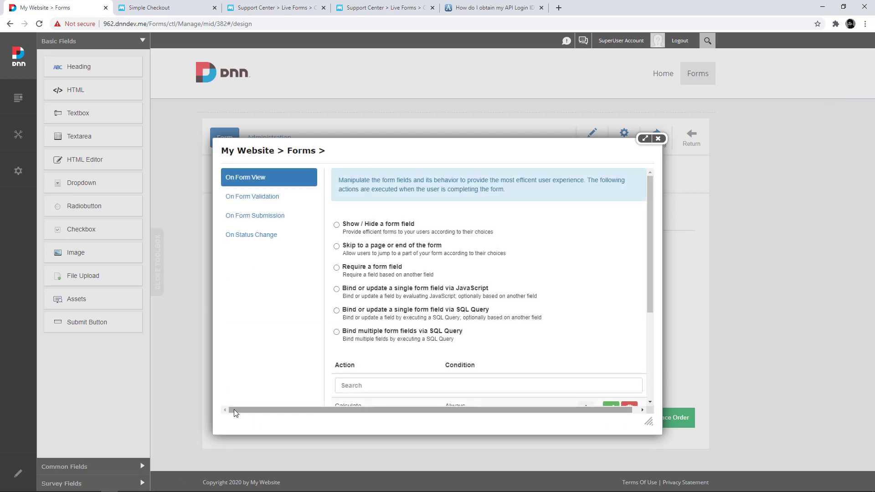
scroll(550, 294, "down", 1)
scroll(354, 288, "down", 1)
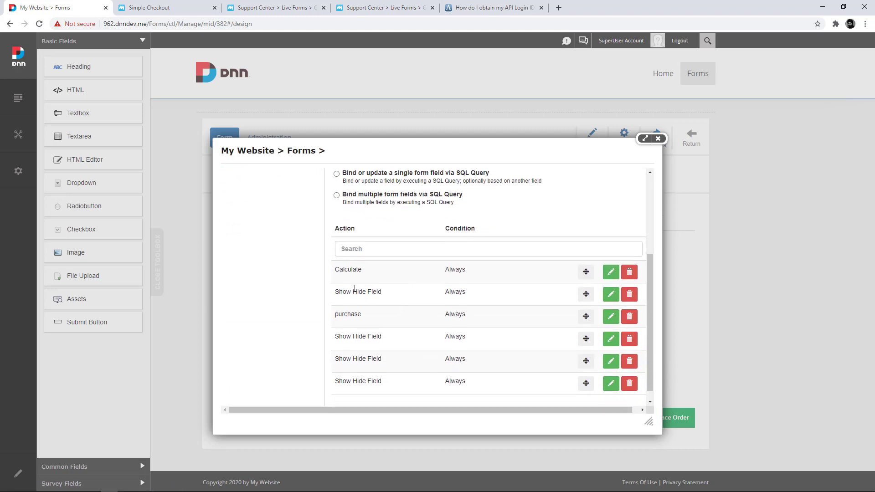
scroll(354, 319, "down", 1)
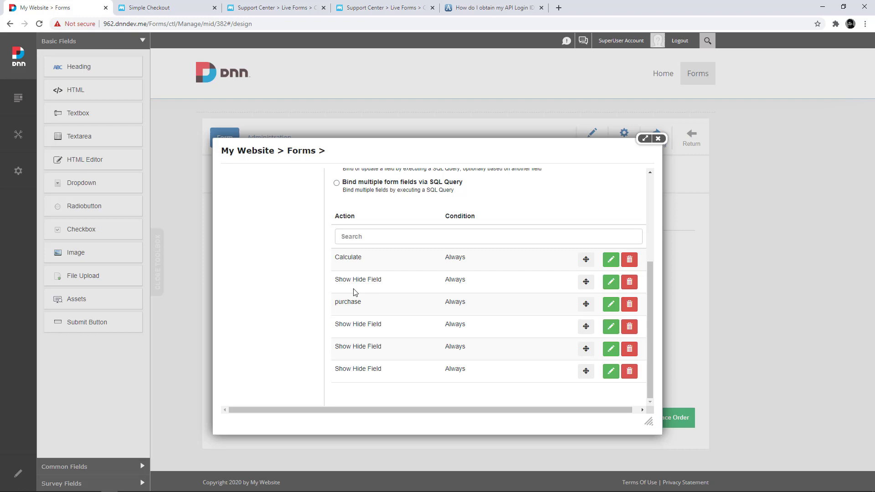
scroll(352, 293, "up", 1)
scroll(355, 349, "down", 1)
scroll(355, 290, "up", 3)
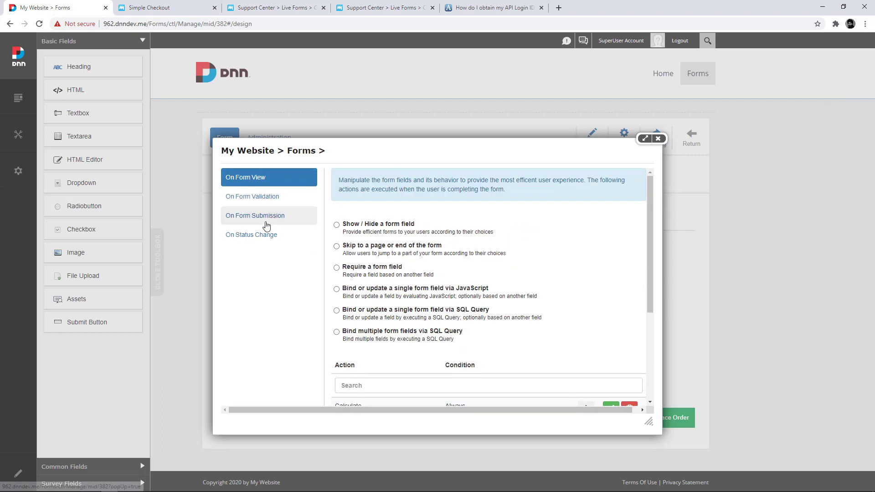
left_click(266, 216)
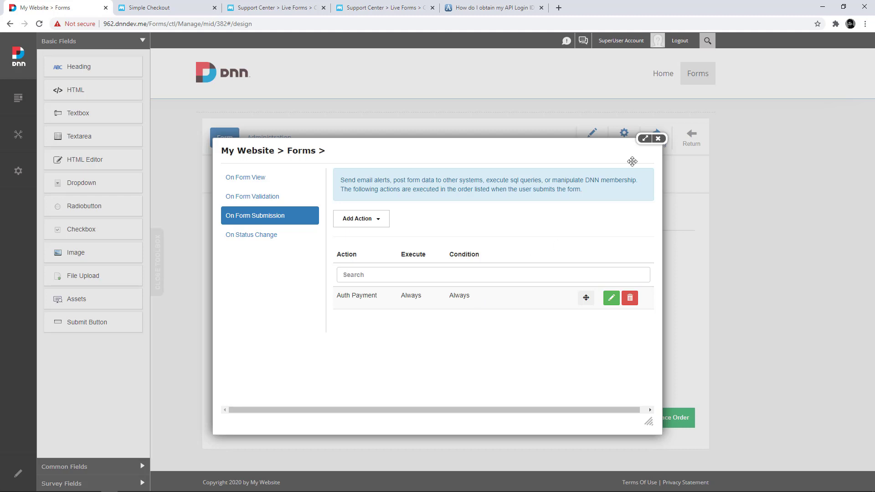
- Leave the form designer, then order an iPhone 6s with Apple AirPods on the Checkout form
left_click(658, 138)
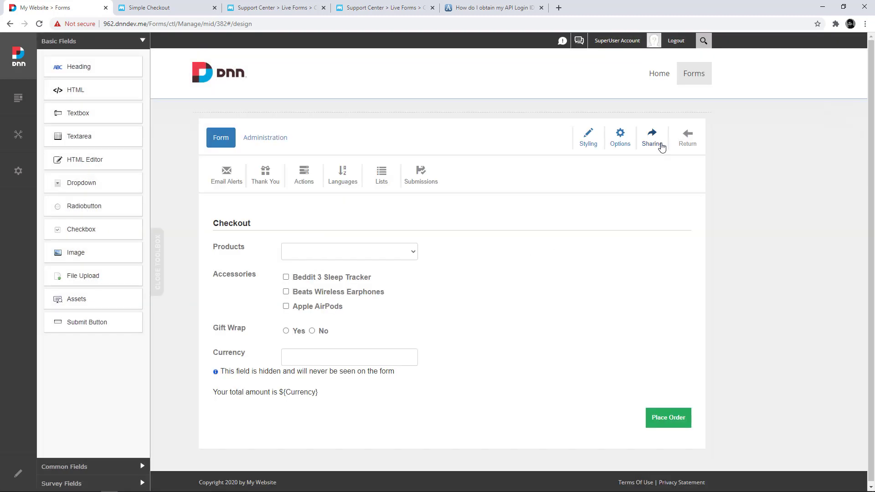
left_click(689, 146)
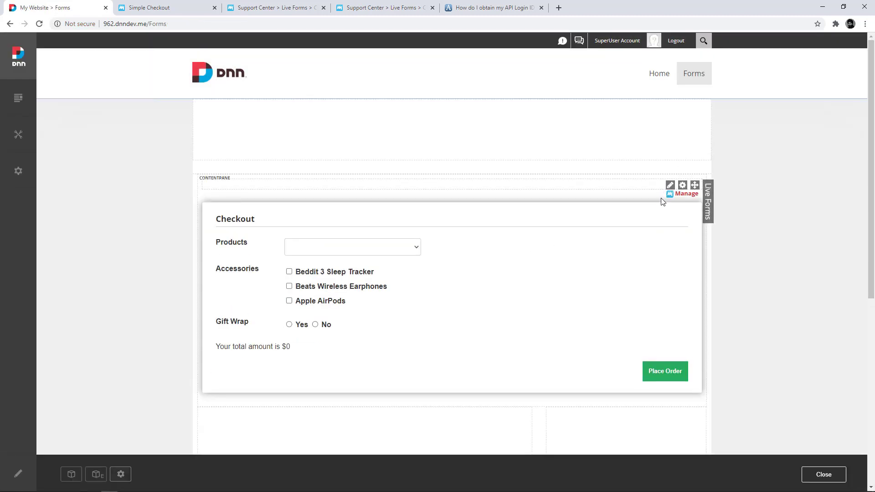
left_click(390, 253)
left_click(379, 275)
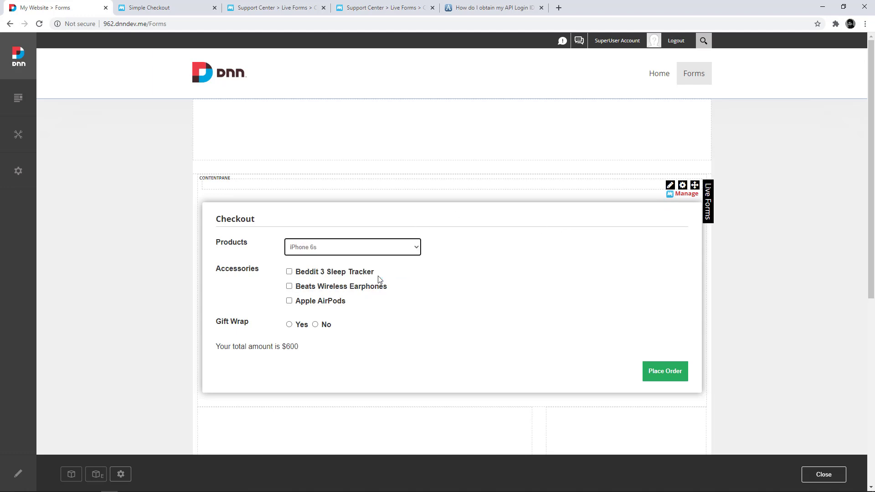
left_click(292, 305)
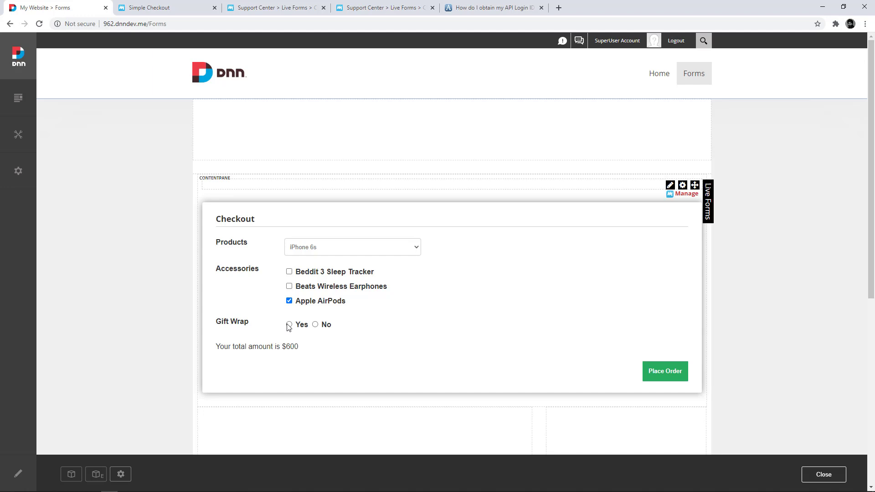
left_click(656, 381)
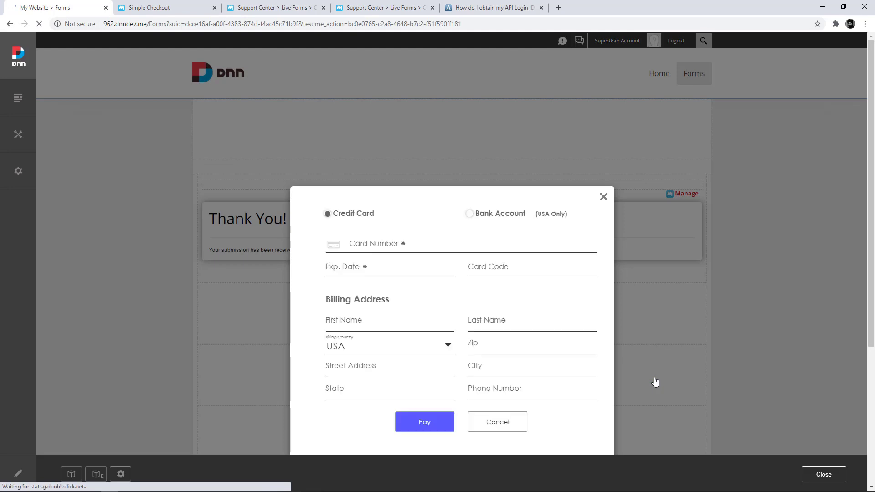
scroll(654, 379, "down", 2)
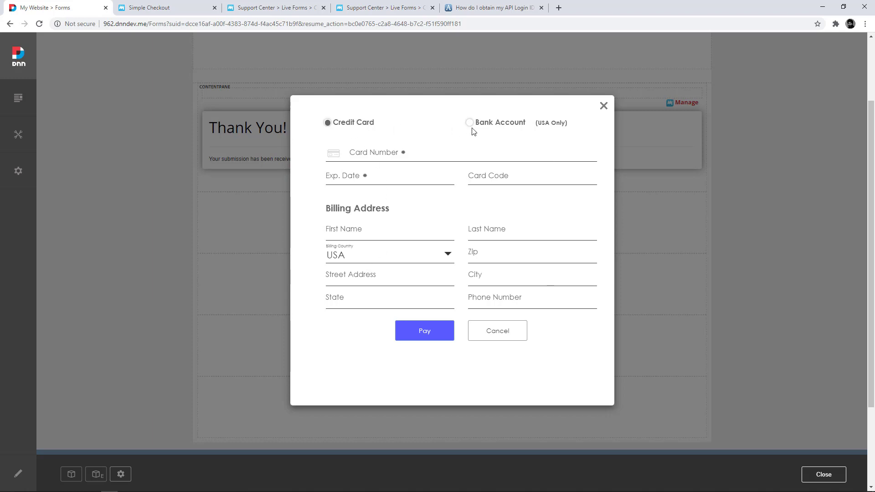
left_click(412, 152)
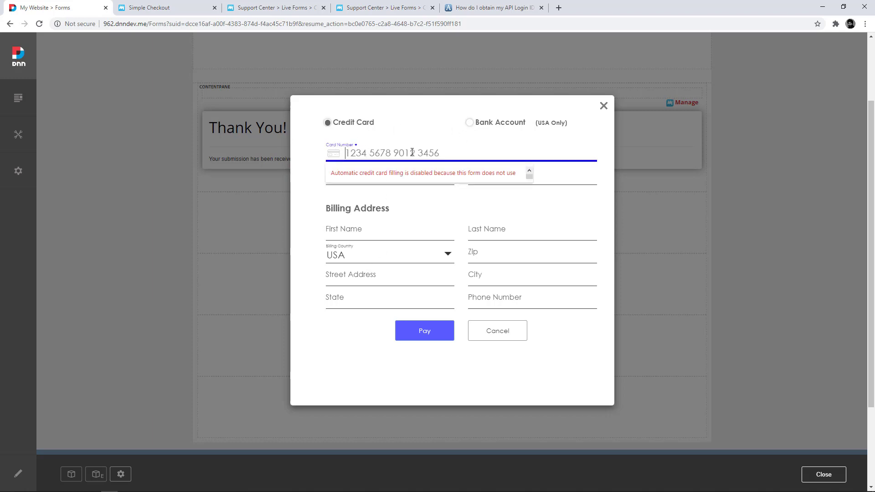
type("4111")
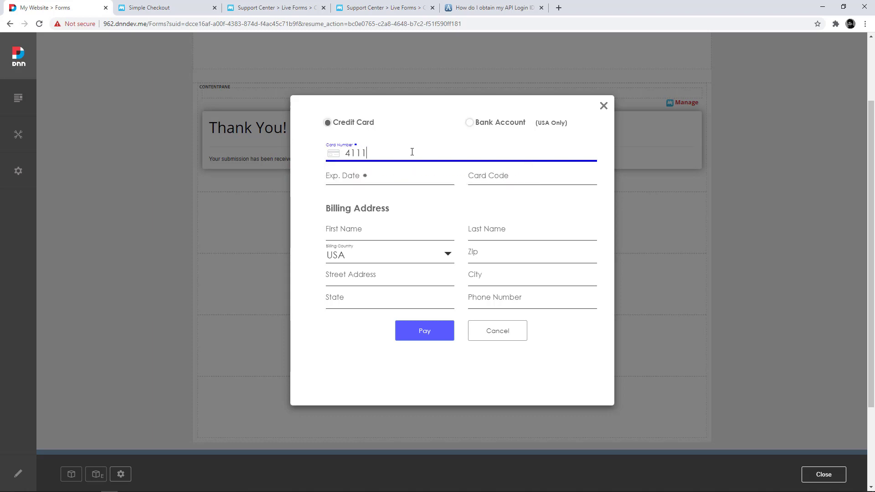
type("1111")
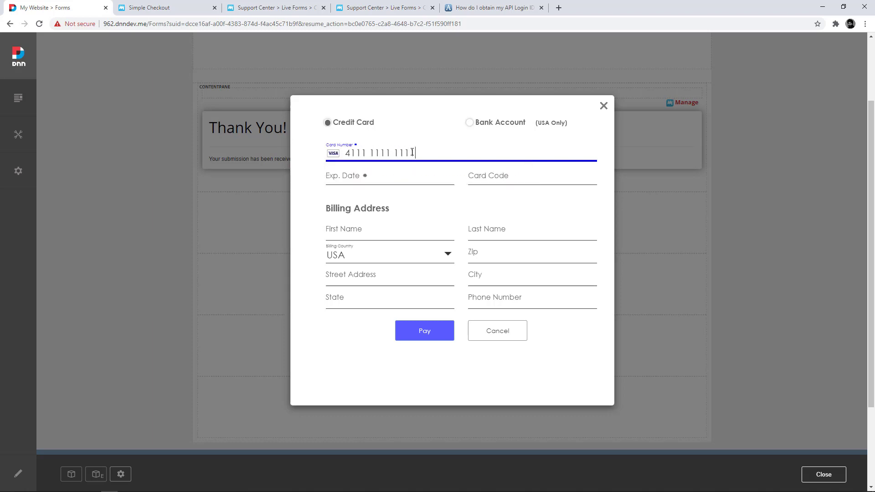
type("111111110")
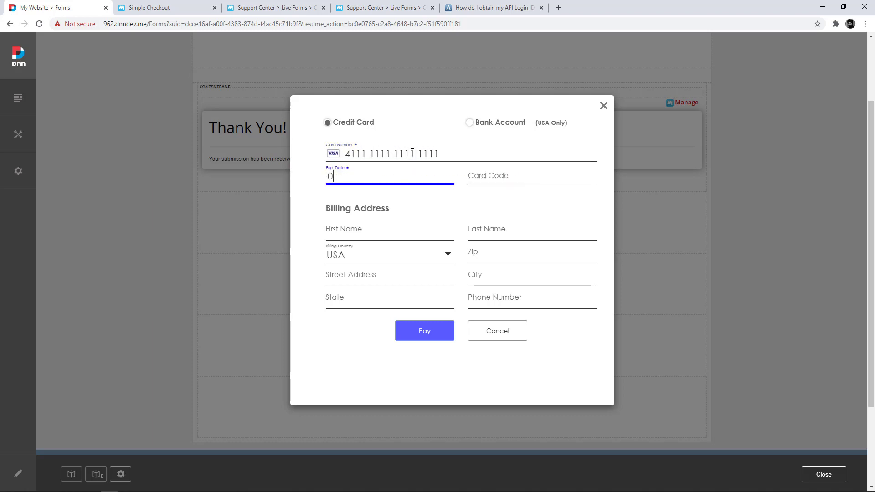
type("121123")
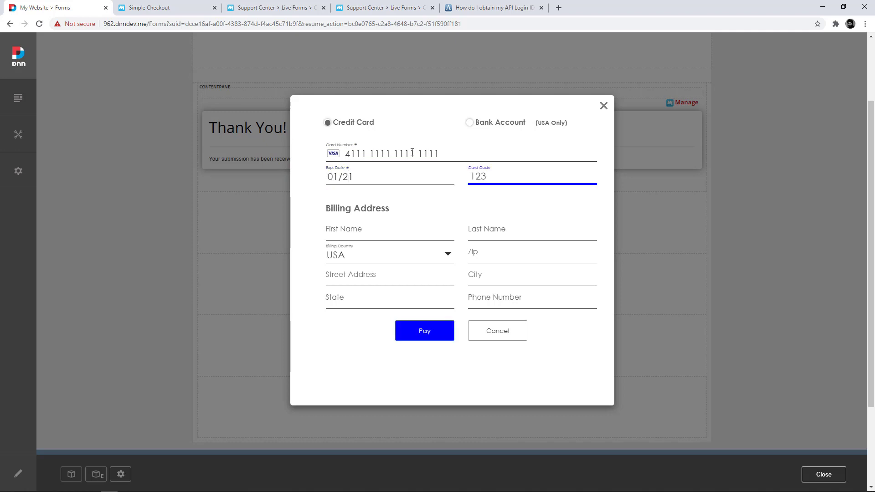
- Enter 'Test' as both the billing first and last name
key("Tab")
type("Test")
key("Tab")
type("Te")
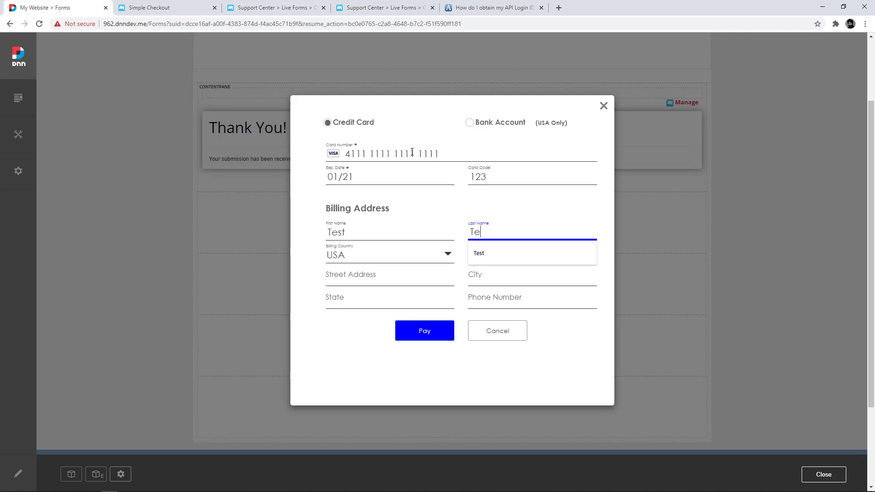
type("st")
- Fill in the billing zip, street address, city Irvine, state CA and phone number
key("Tab")
key("Tab")
type("900")
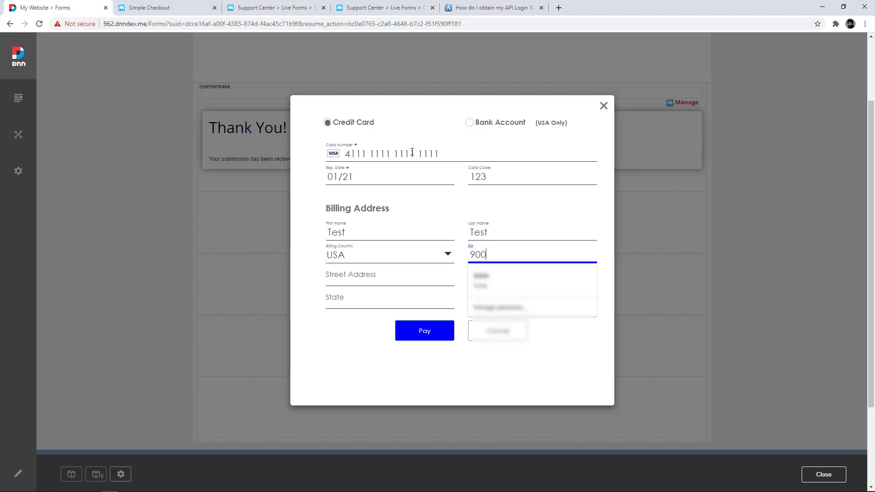
type("1")
type("0")
key("Tab")
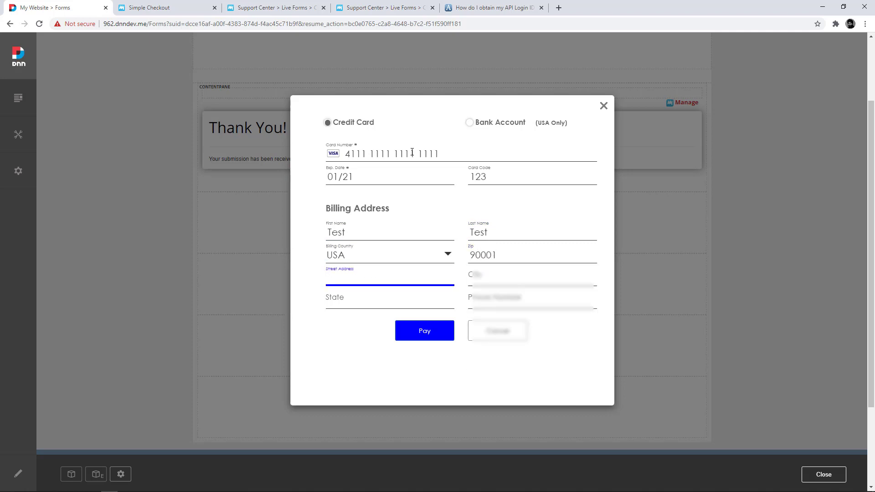
type("1 Irvine Way")
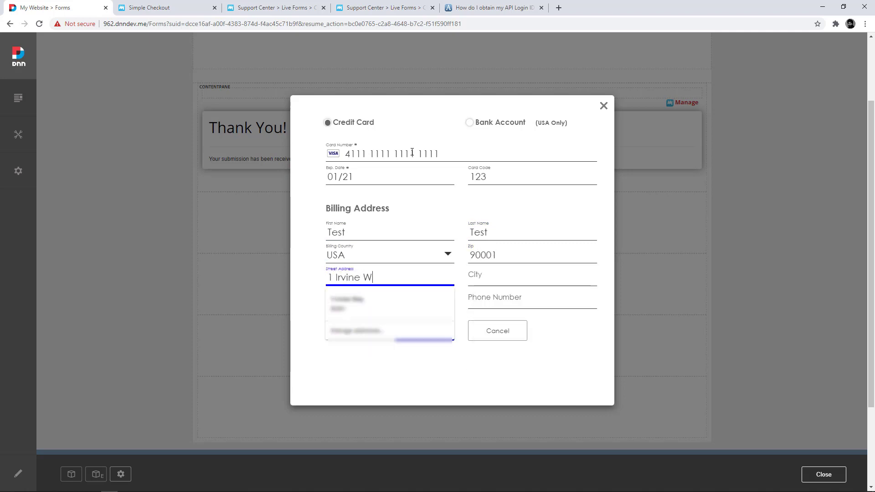
key("Tab")
type("Irv")
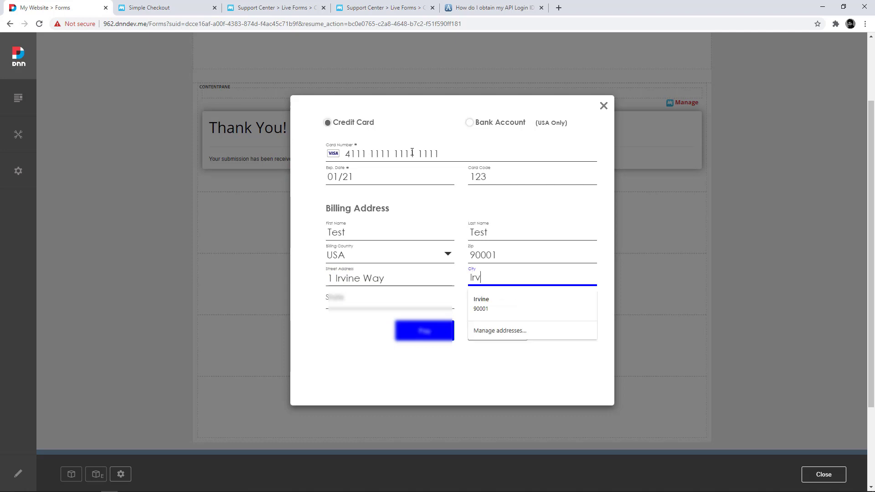
type("ine")
key("Tab")
type("CA")
key("shift+Tab")
key("Tab")
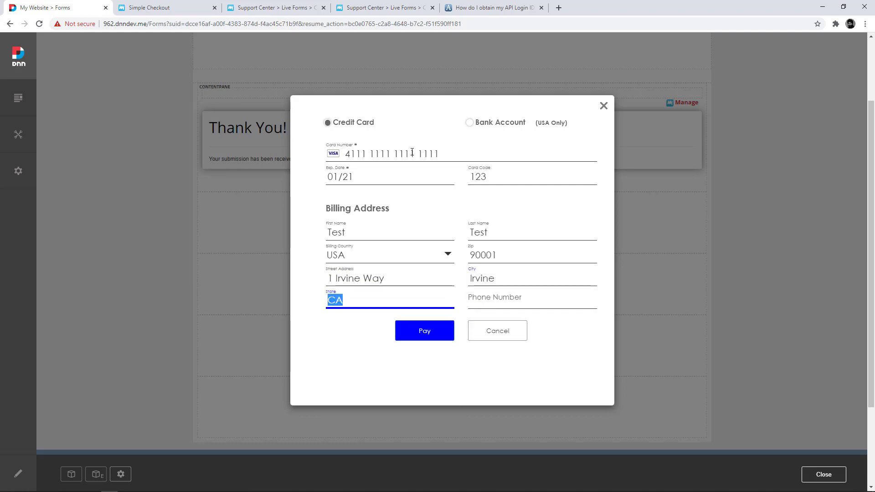
key("Tab")
type("1234567890")
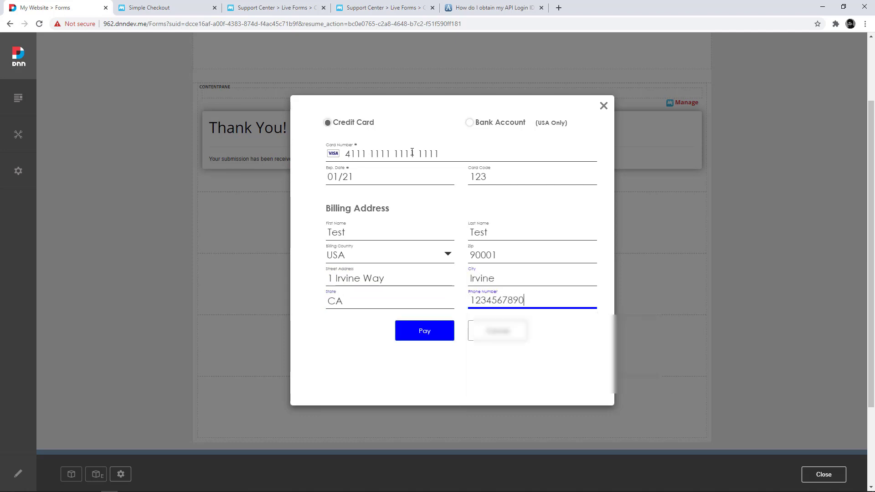
- Submit the $750.00 card payment and continue back to the site after the receipt
left_click(446, 330)
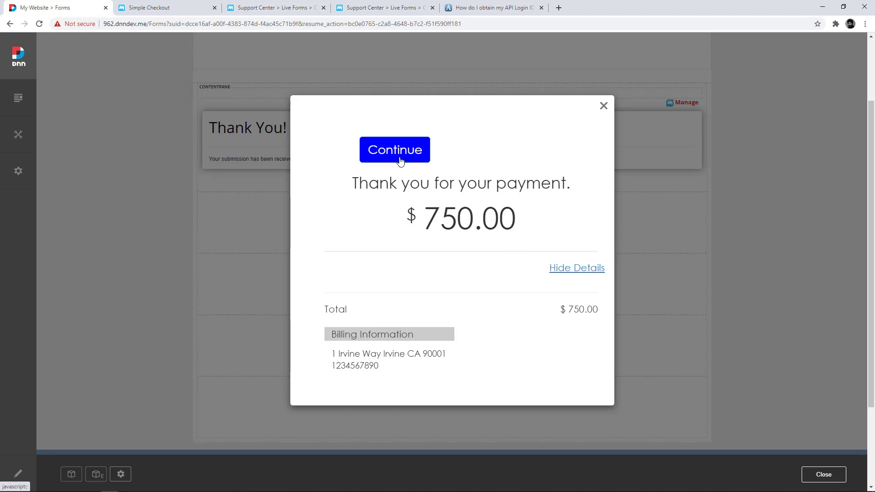
left_click(421, 151)
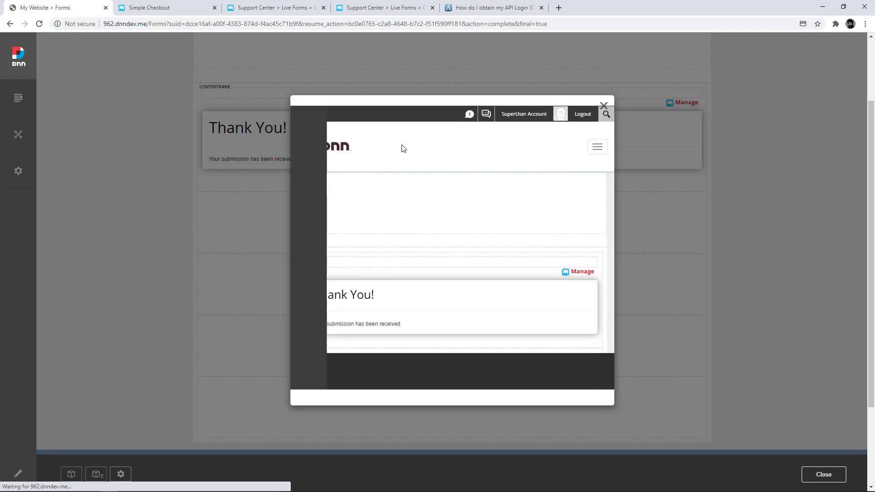